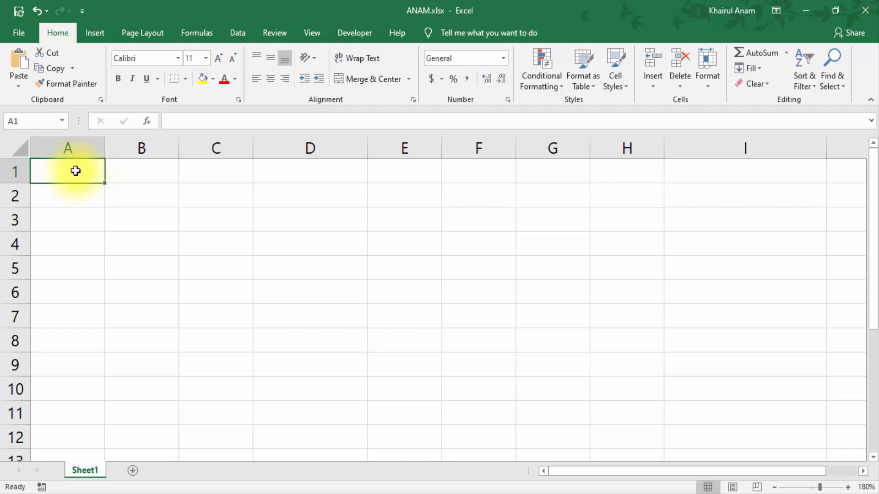
Enter 254 in cell A1 and reselect that cell.
{"action": "left_click", "coordinate": [124, 177]}
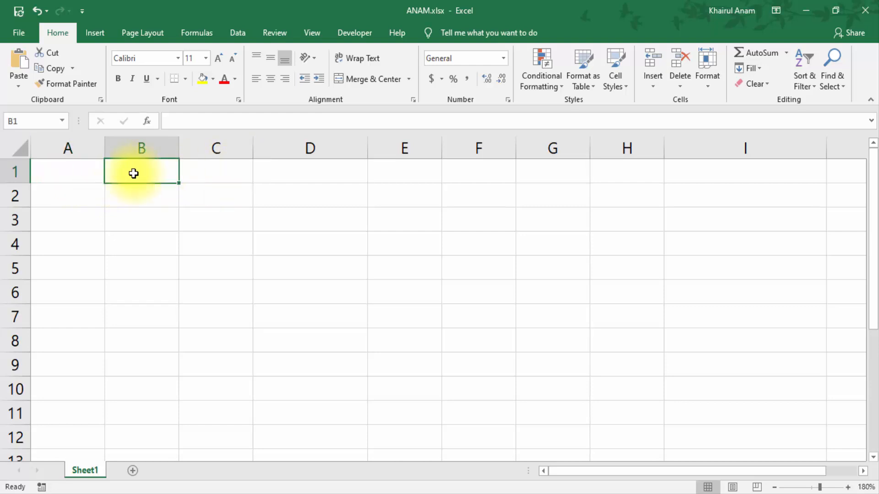
{"action": "left_click", "coordinate": [75, 174]}
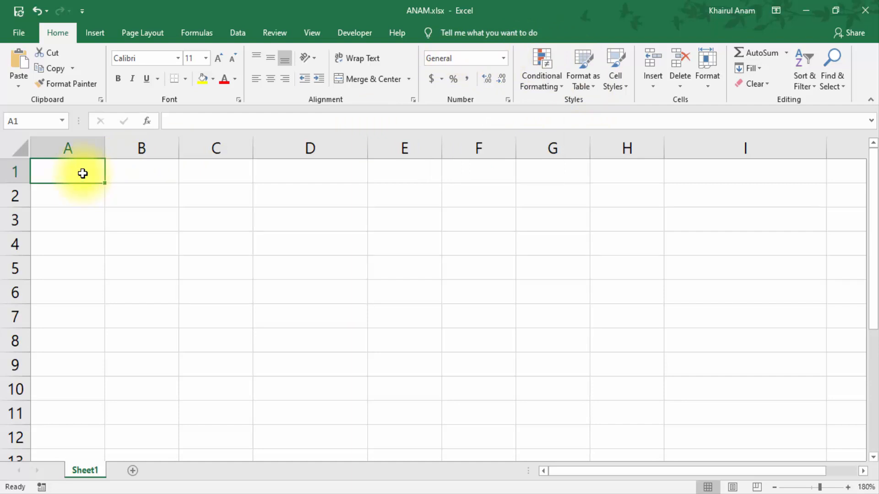
{"action": "type", "text": "254"}
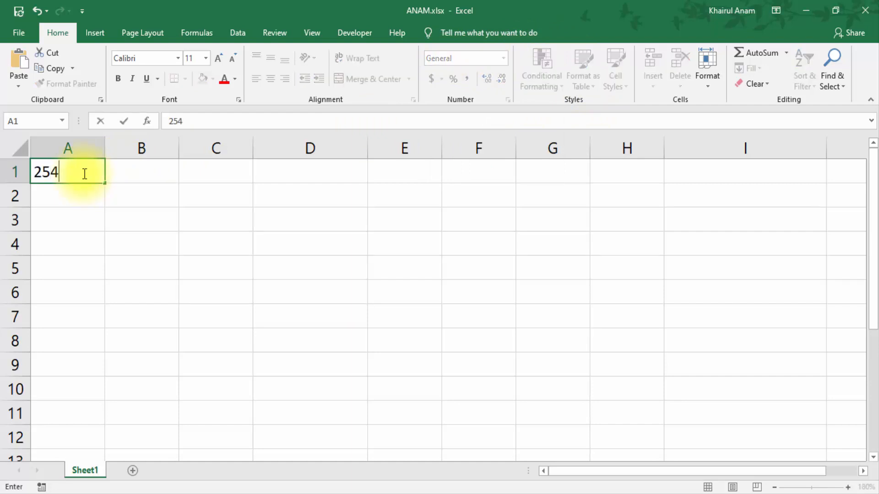
{"action": "left_click", "coordinate": [96, 194]}
{"action": "left_click", "coordinate": [91, 173]}
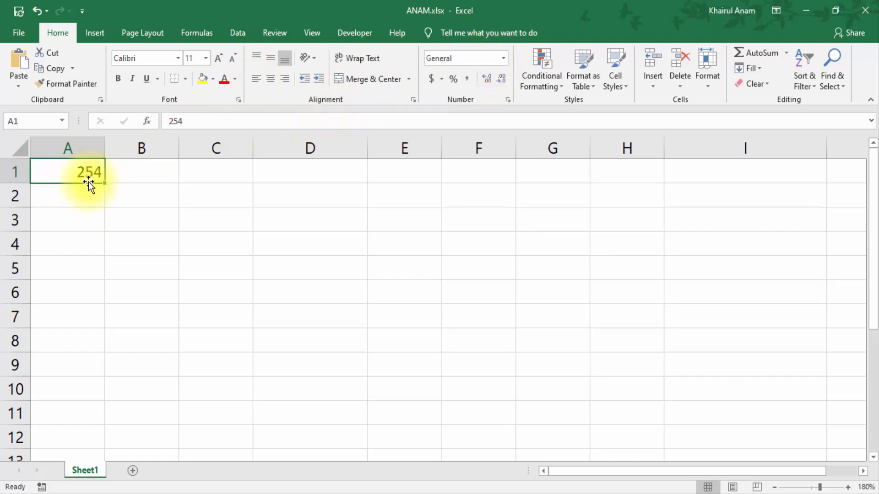
Apply the General format to cell A1, followed by the Number format.
{"action": "left_click", "coordinate": [507, 58]}
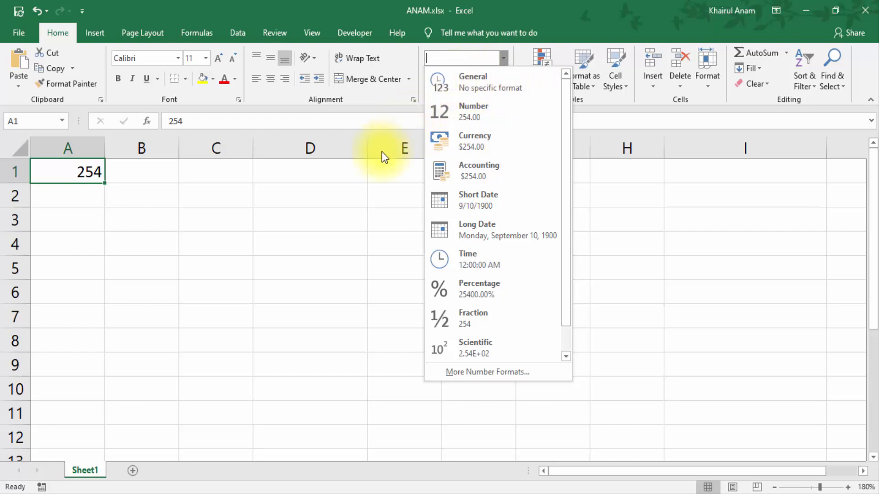
{"action": "left_click", "coordinate": [497, 92]}
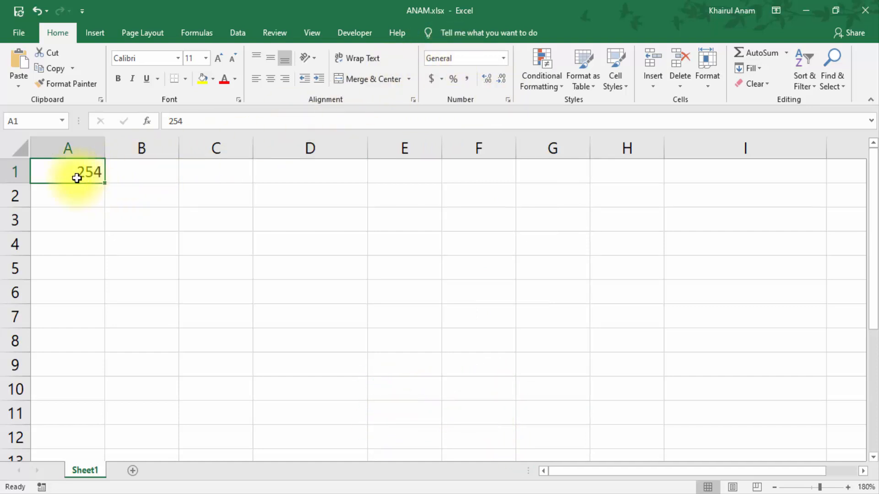
{"action": "left_click", "coordinate": [503, 58]}
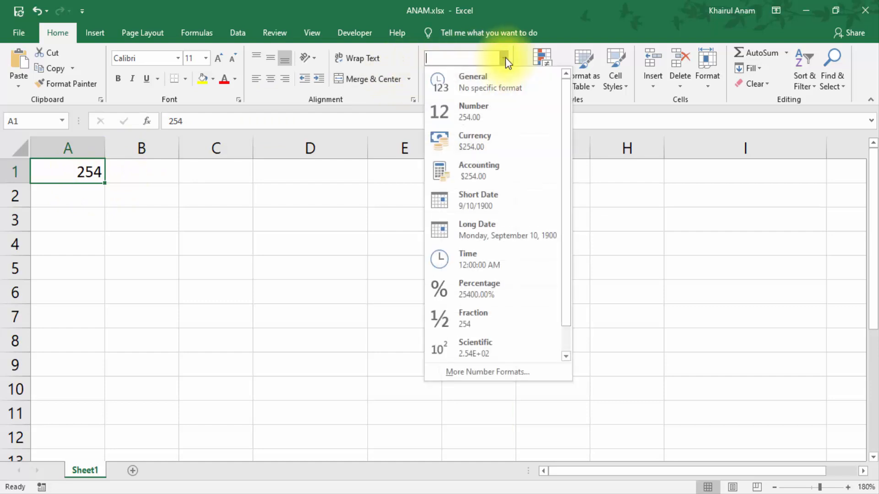
{"action": "left_click", "coordinate": [480, 117]}
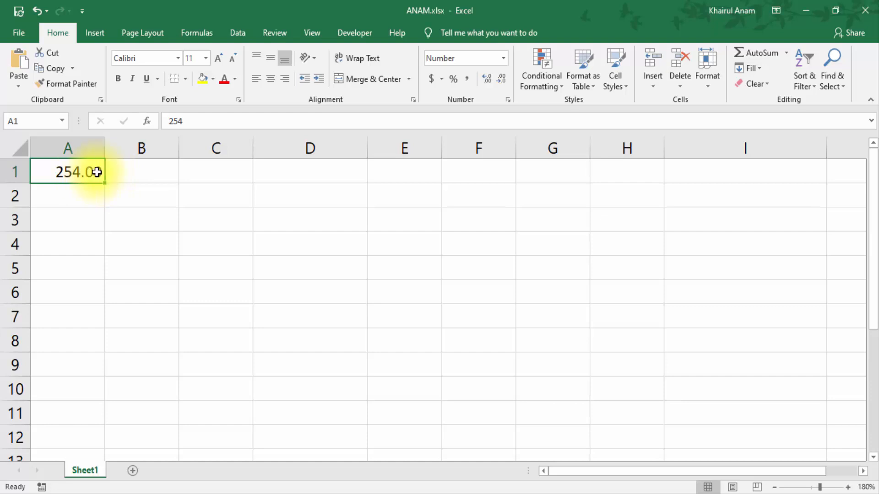
Format cell A1 as Currency, then switch it to the Accounting format.
{"action": "left_click", "coordinate": [504, 58]}
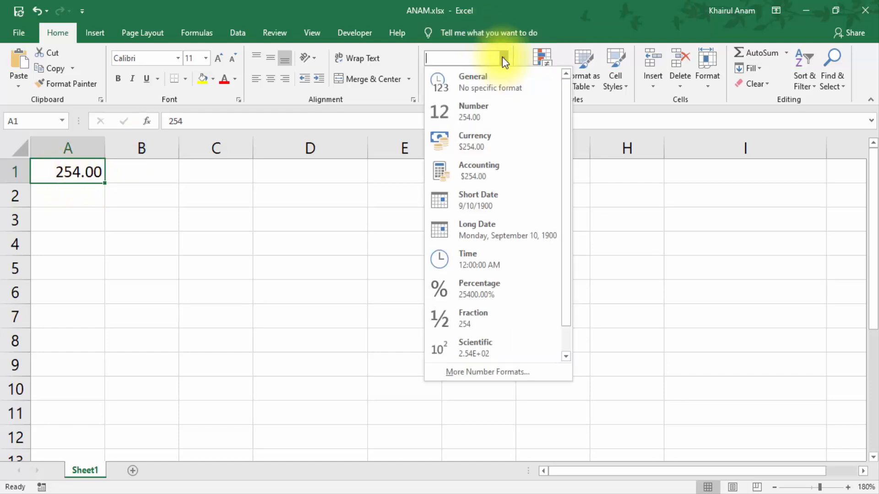
{"action": "left_click", "coordinate": [499, 138]}
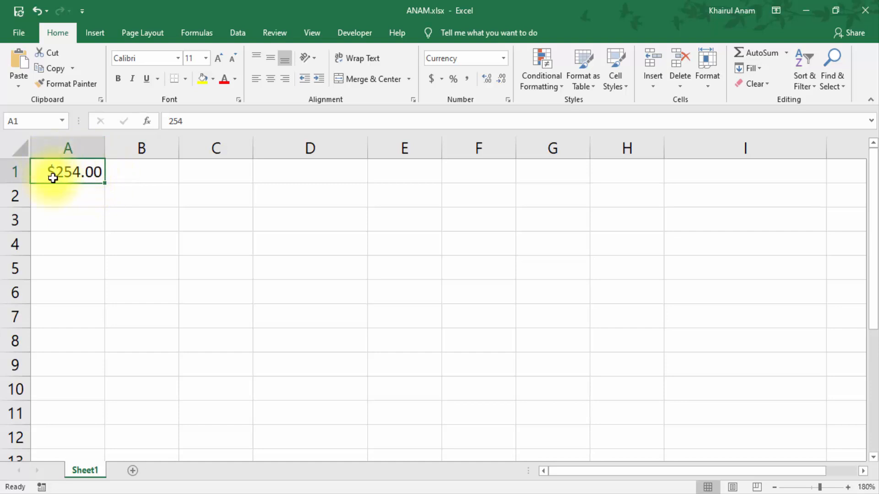
{"action": "left_click", "coordinate": [503, 58]}
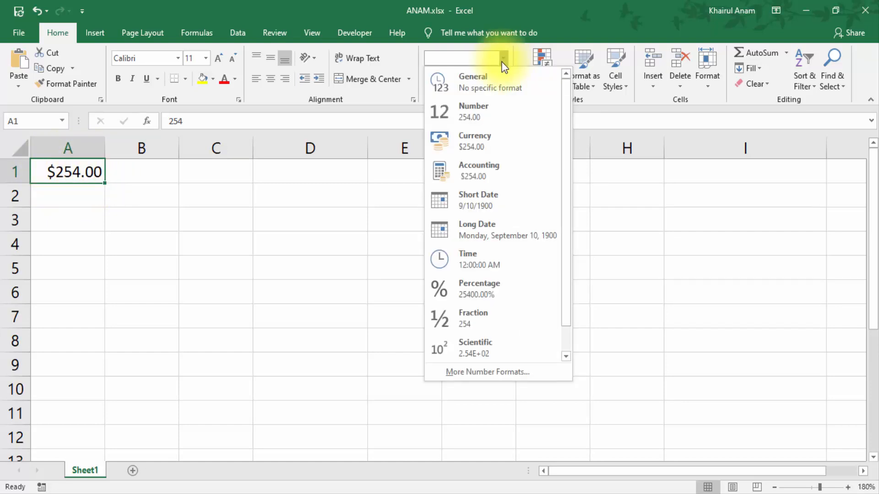
{"action": "left_click", "coordinate": [482, 170]}
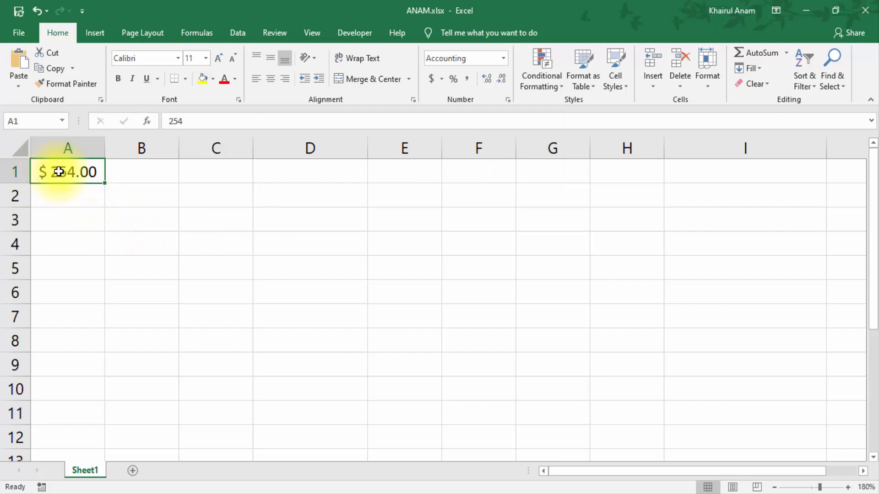
{"action": "left_click", "coordinate": [505, 63]}
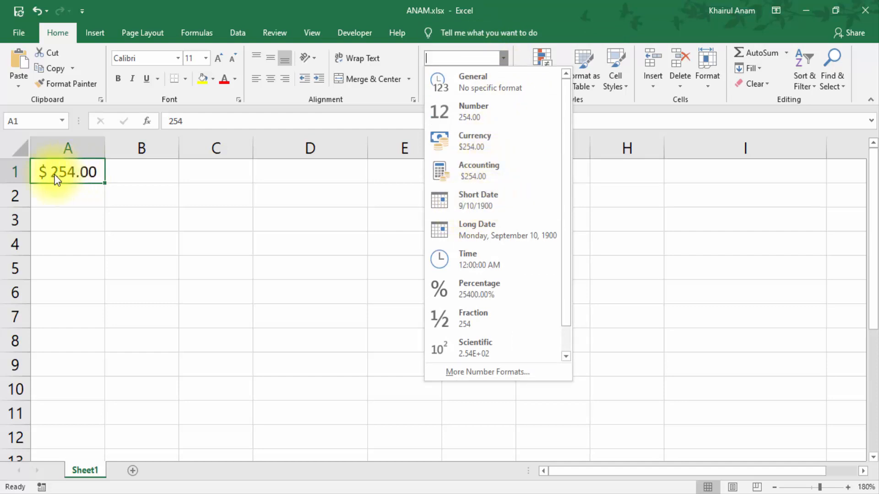
{"action": "left_click", "coordinate": [73, 178]}
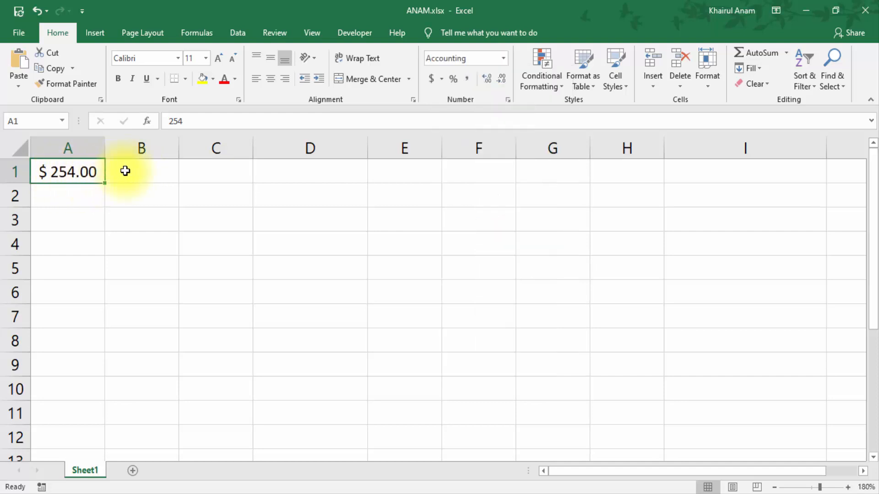
Set cell B1 to the Short Date format and enter 458622 in it.
{"action": "left_click", "coordinate": [125, 171]}
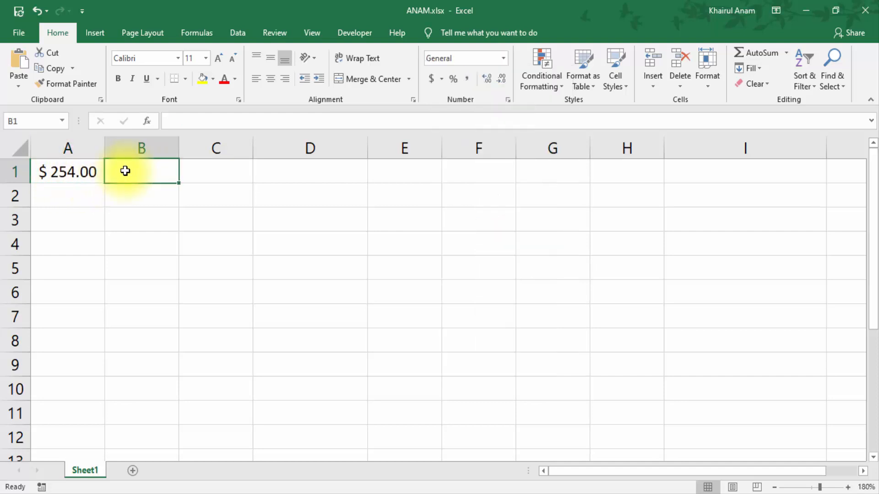
{"action": "left_click", "coordinate": [504, 58]}
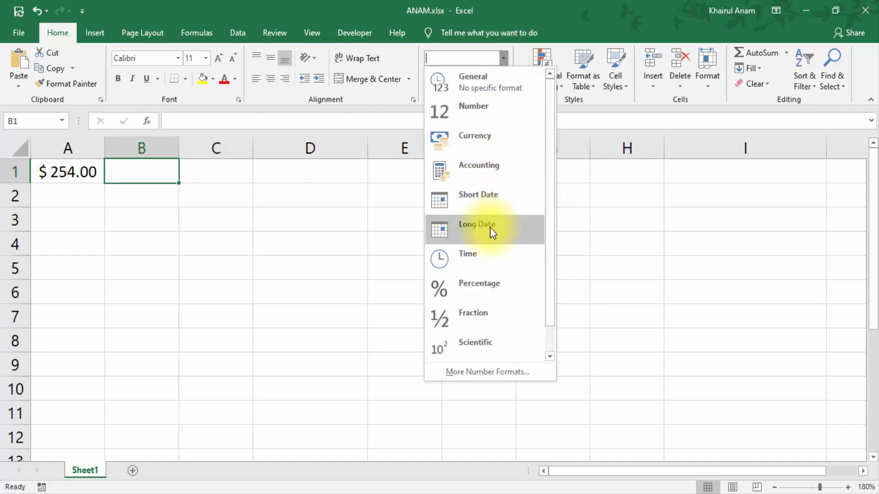
{"action": "left_click", "coordinate": [479, 202]}
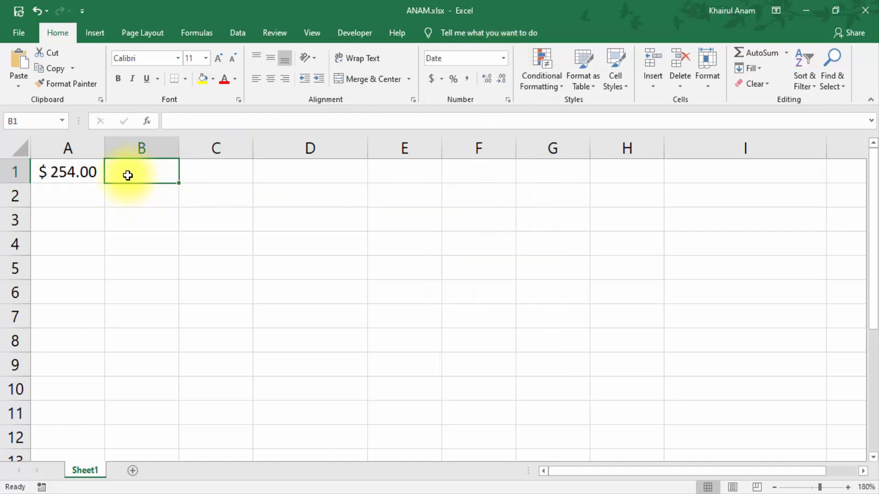
{"action": "type", "text": "4586"}
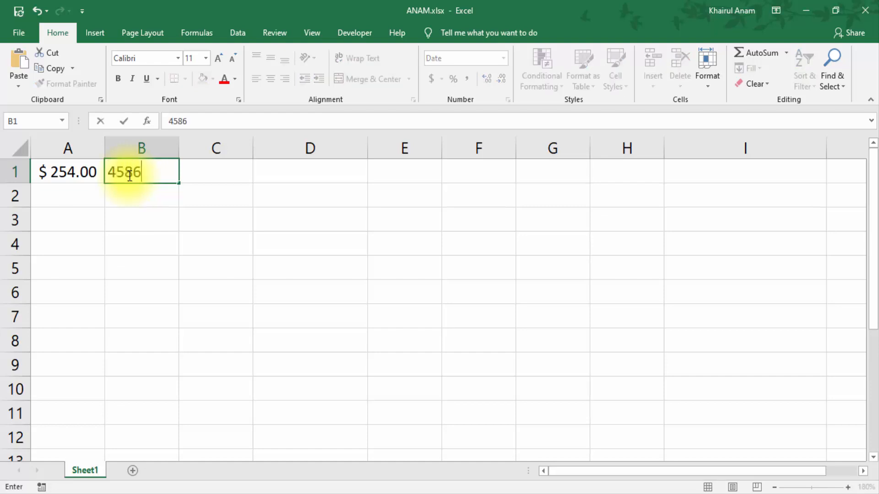
{"action": "type", "text": "22"}
{"action": "key", "text": "Return"}
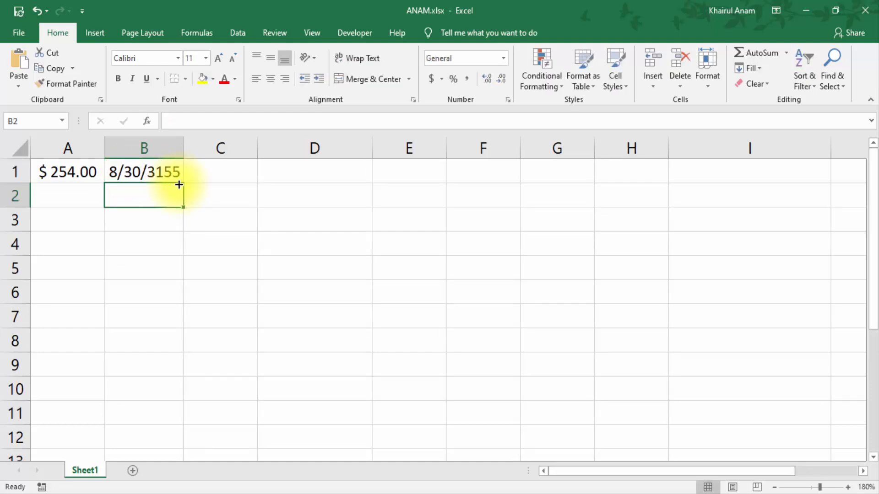
Change the number format of cell B1 to Long Date.
{"action": "left_click", "coordinate": [141, 171]}
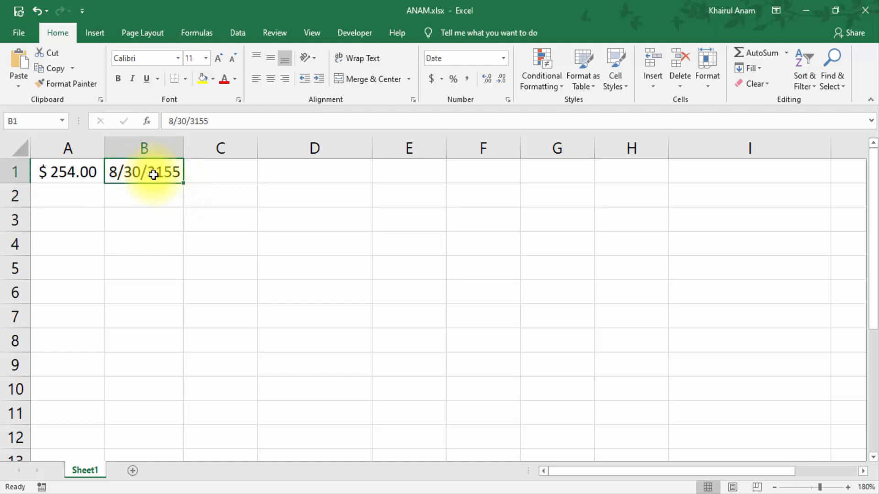
{"action": "left_click", "coordinate": [504, 58]}
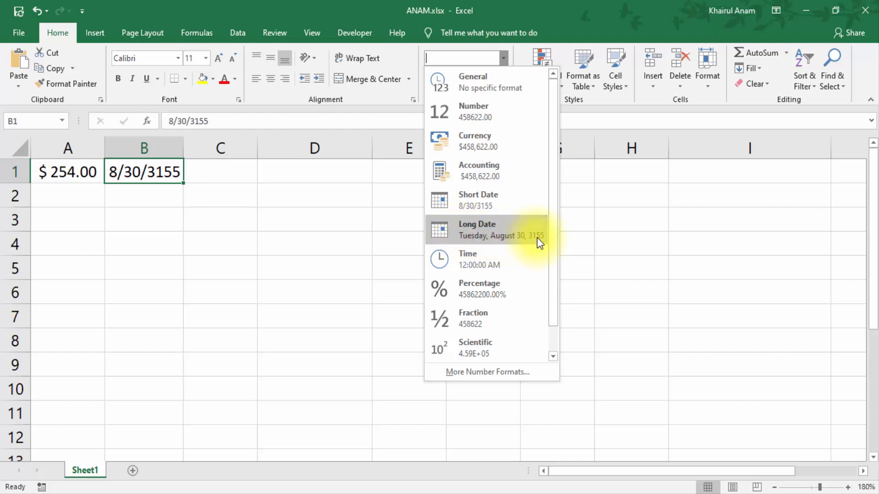
{"action": "left_click", "coordinate": [507, 231]}
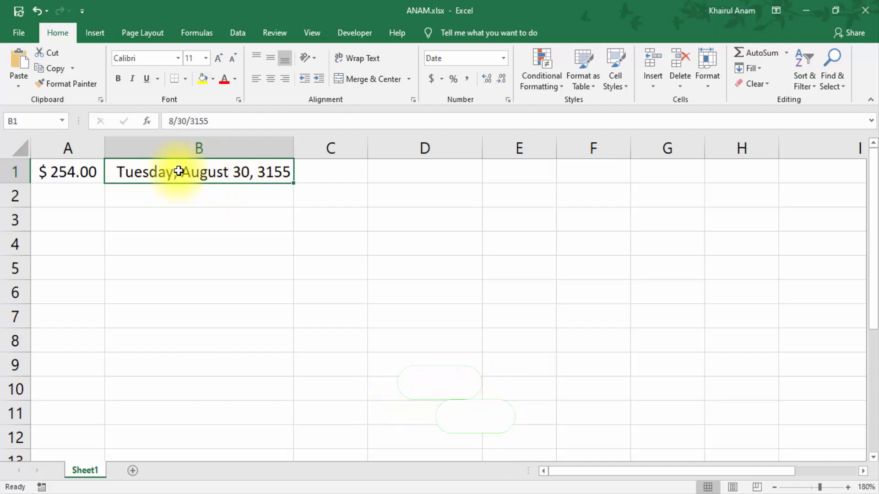
Change the number format of cell B1 to Time.
{"action": "left_click", "coordinate": [503, 58]}
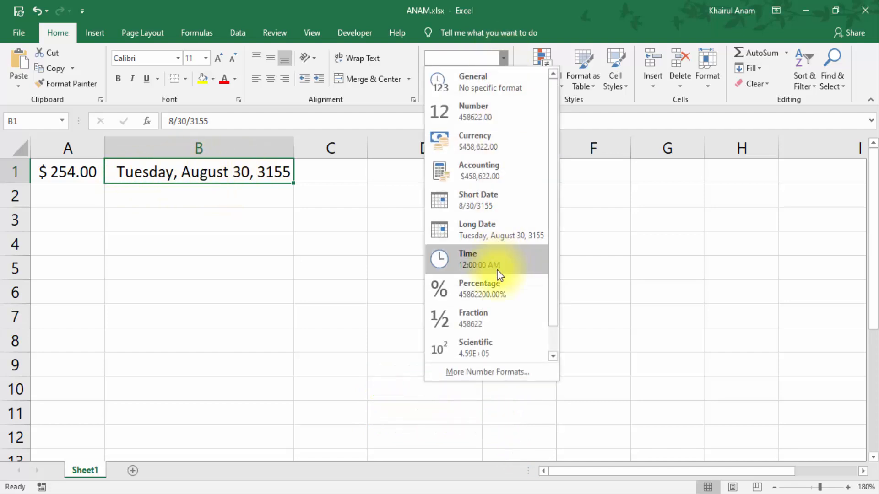
{"action": "left_click", "coordinate": [474, 259]}
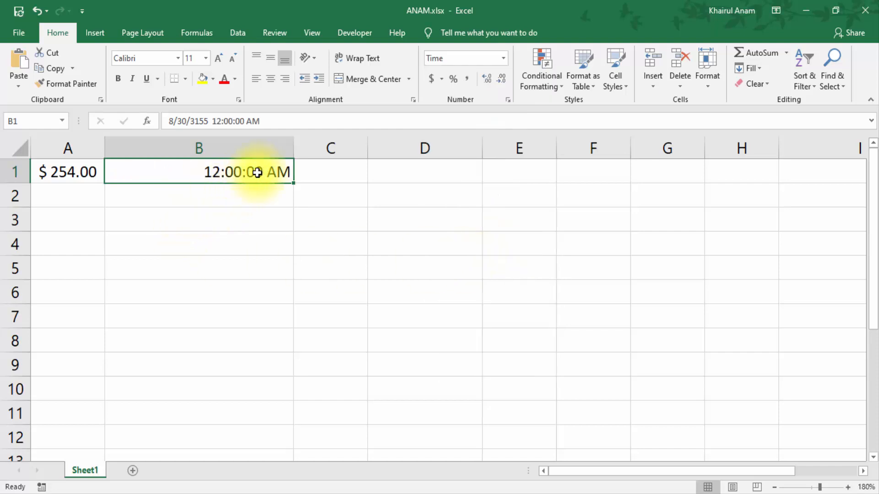
{"action": "left_click", "coordinate": [505, 59]}
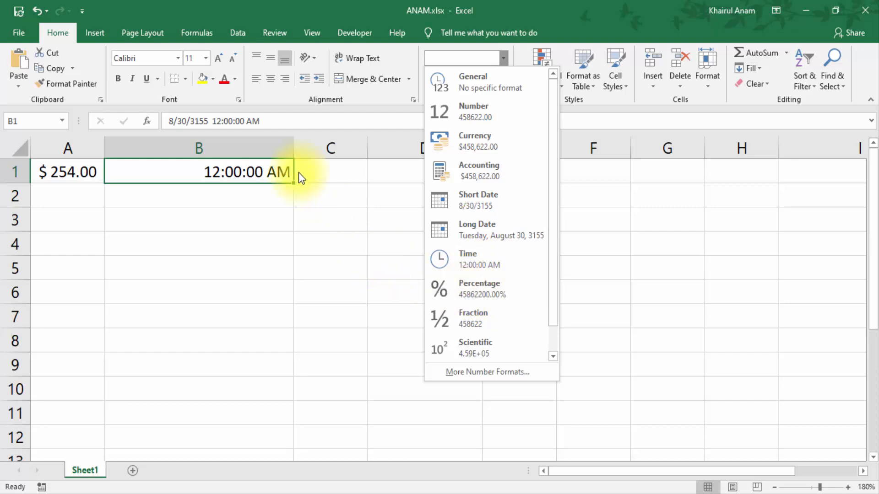
Enter 50 in cell C1 with the General format and reselect the cell.
{"action": "left_click", "coordinate": [329, 178]}
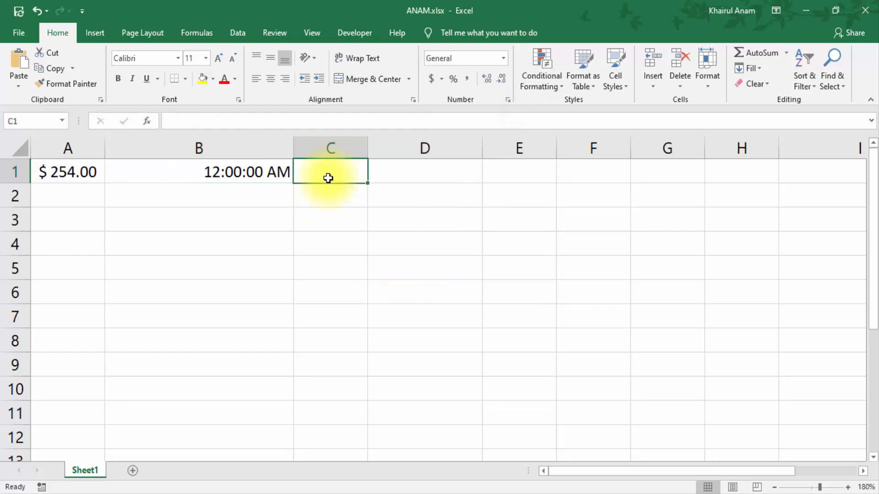
{"action": "type", "text": "52"}
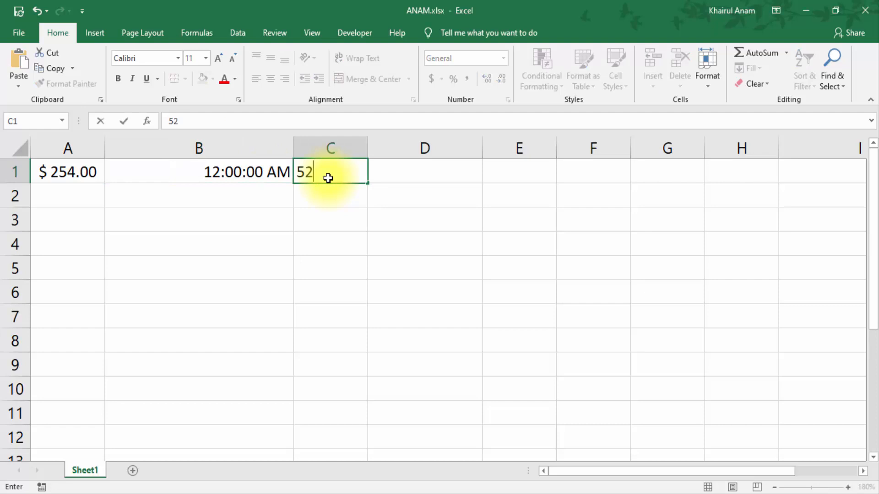
{"action": "key", "text": "BackSpace"}
{"action": "type", "text": "0"}
{"action": "left_click", "coordinate": [391, 194]}
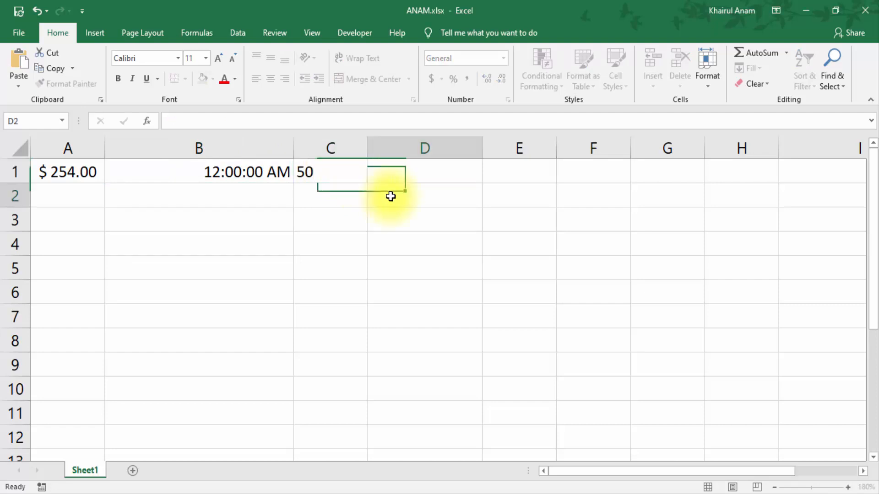
{"action": "left_click", "coordinate": [349, 176]}
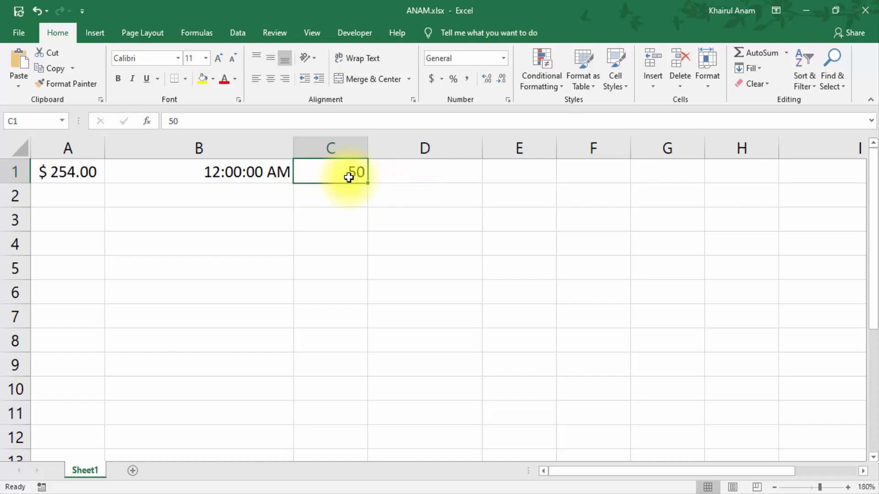
Clear cell C1 and set its number format to Text.
{"action": "left_click", "coordinate": [504, 57]}
{"action": "left_click", "coordinate": [473, 289]}
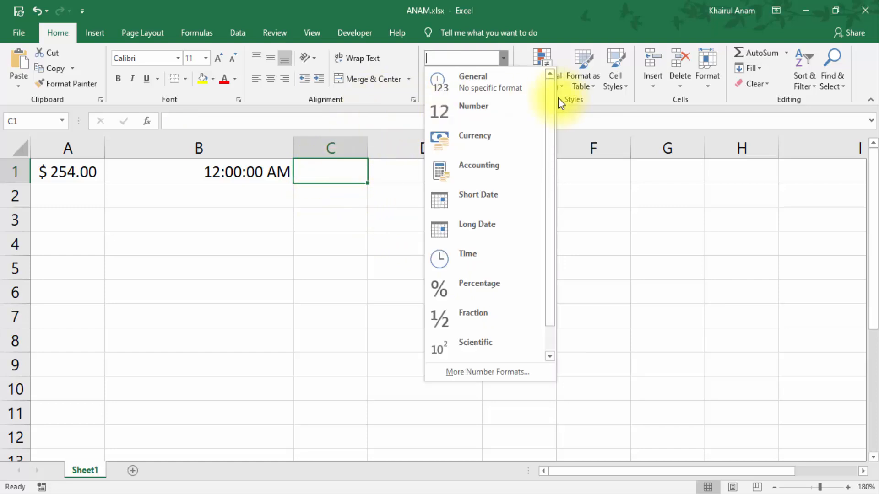
{"action": "left_click_drag", "start_coordinate": [553, 110], "coordinate": [558, 241]}
{"action": "left_click", "coordinate": [476, 345]}
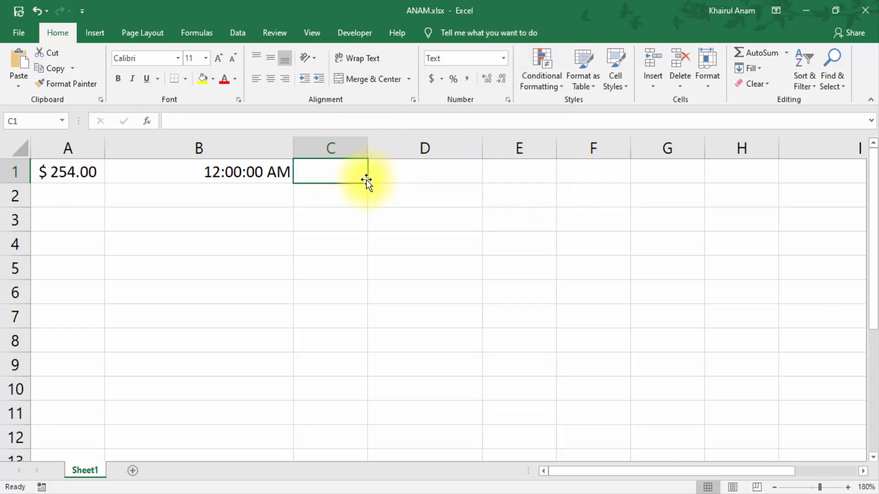
Fill the Text format from cell C1 down to C3 and enter 50 in both C1 and C2.
{"action": "left_click_drag", "start_coordinate": [368, 186], "coordinate": [367, 230]}
{"action": "left_click", "coordinate": [333, 220]}
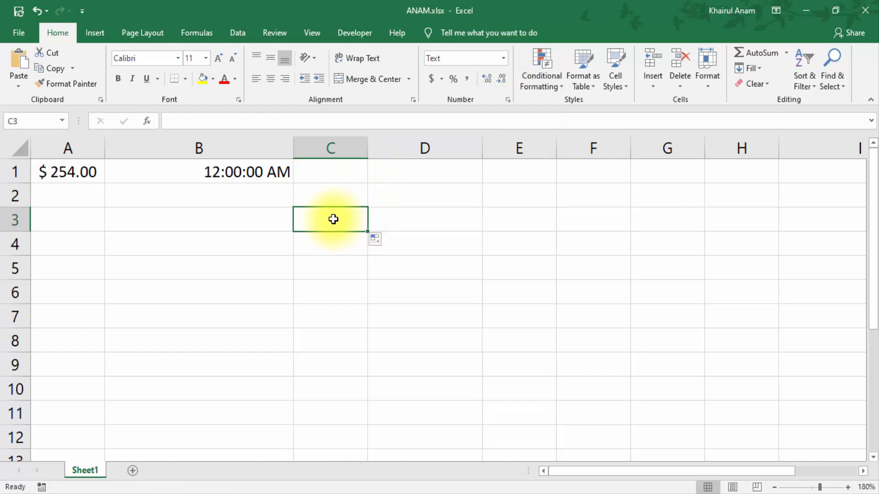
{"action": "left_click", "coordinate": [330, 179]}
{"action": "type", "text": "50"}
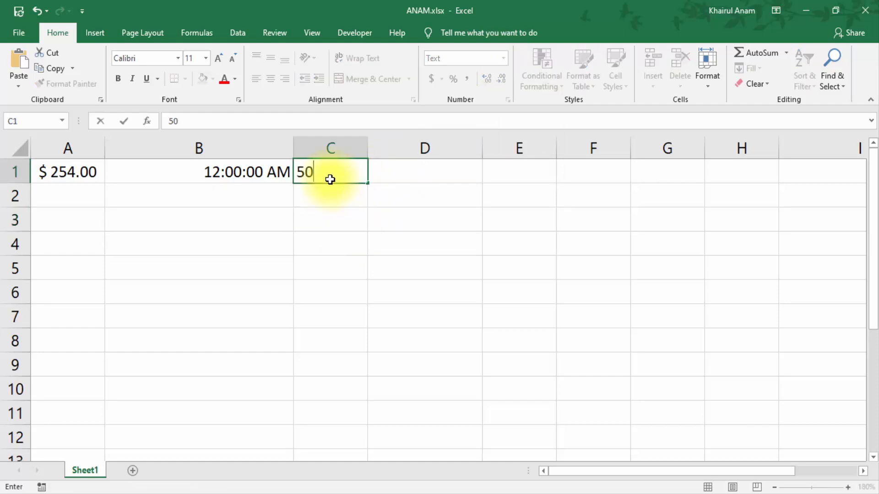
{"action": "key", "text": "Return"}
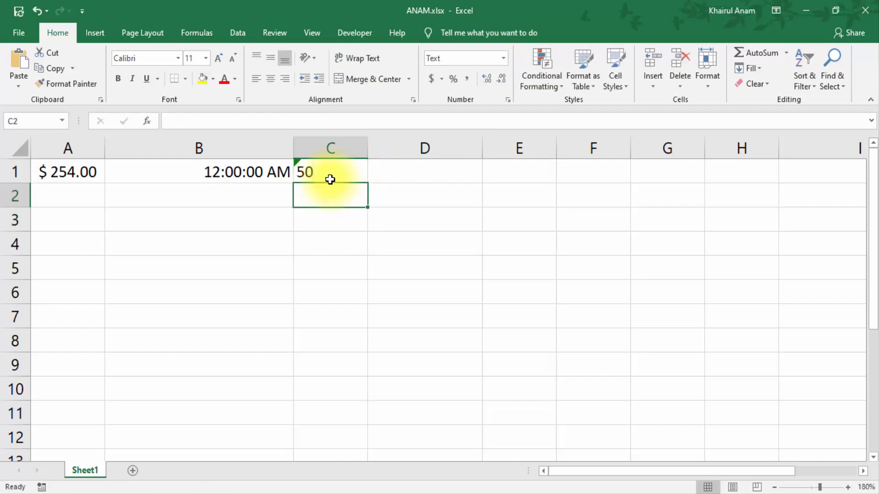
{"action": "type", "text": "50"}
{"action": "key", "text": "Return"}
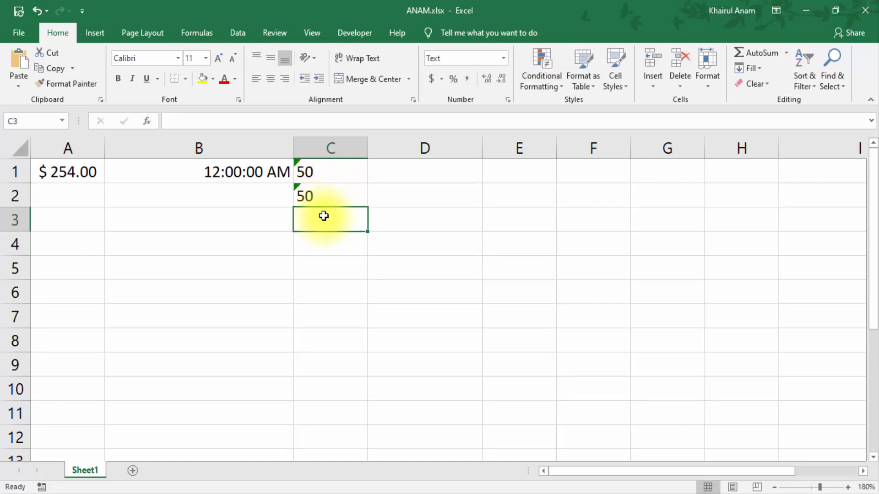
Enter the formula =C1+C2 in the Text-formatted cell C3.
{"action": "type", "text": "="}
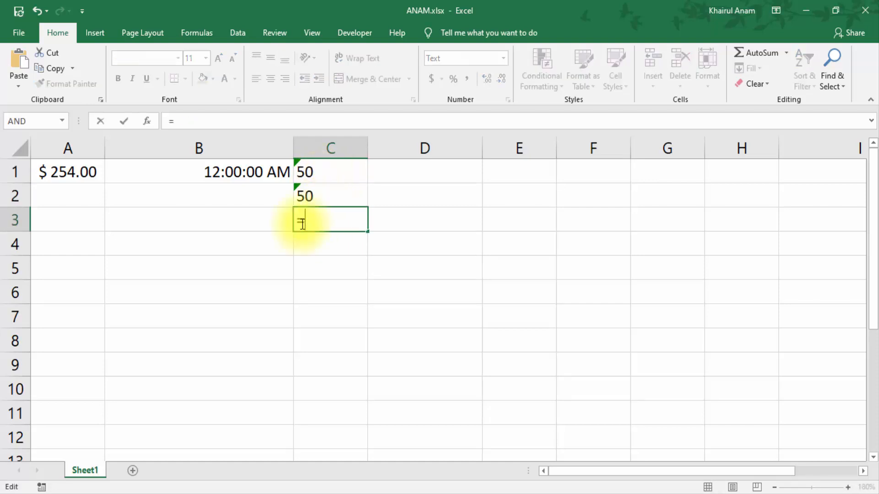
{"action": "left_click", "coordinate": [337, 170]}
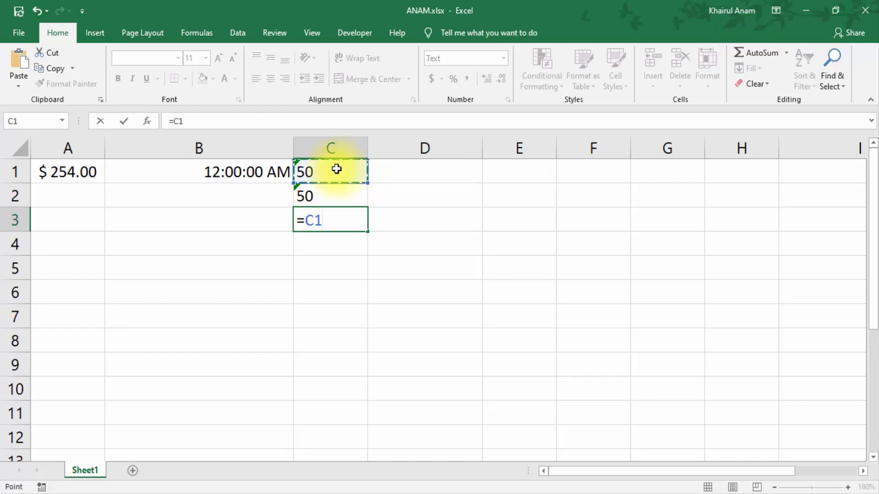
{"action": "type", "text": "+"}
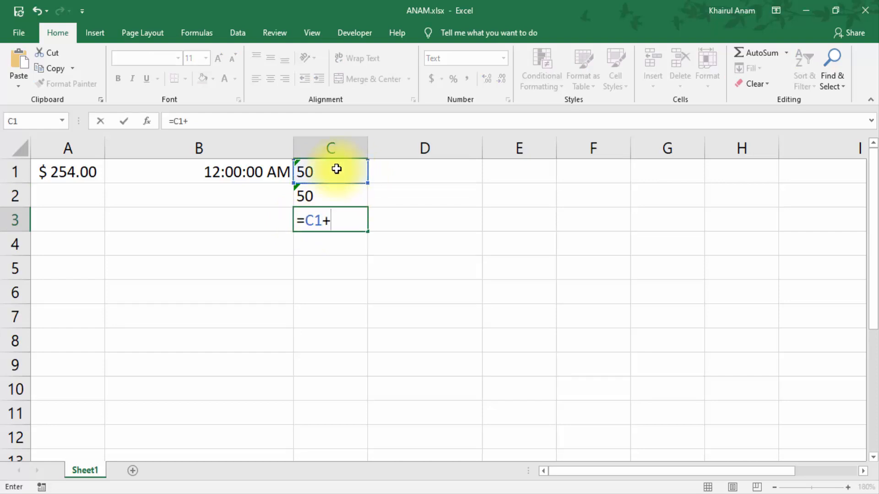
{"action": "left_click", "coordinate": [314, 197]}
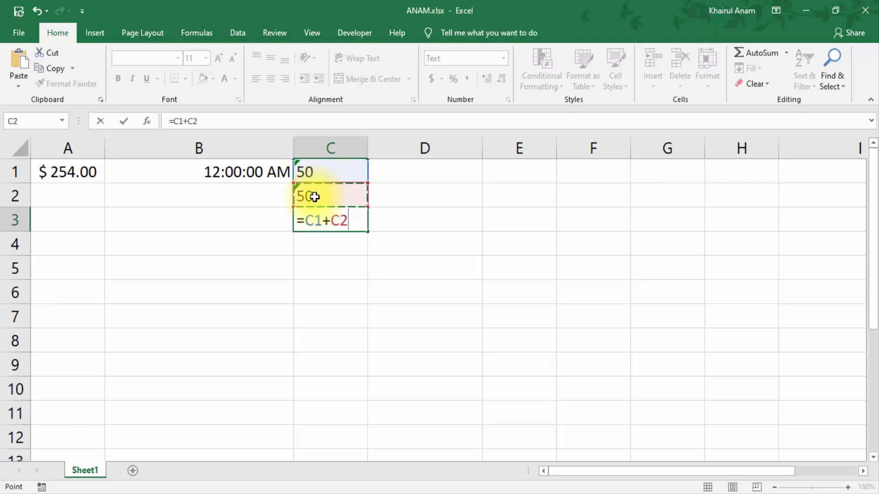
{"action": "key", "text": "Return"}
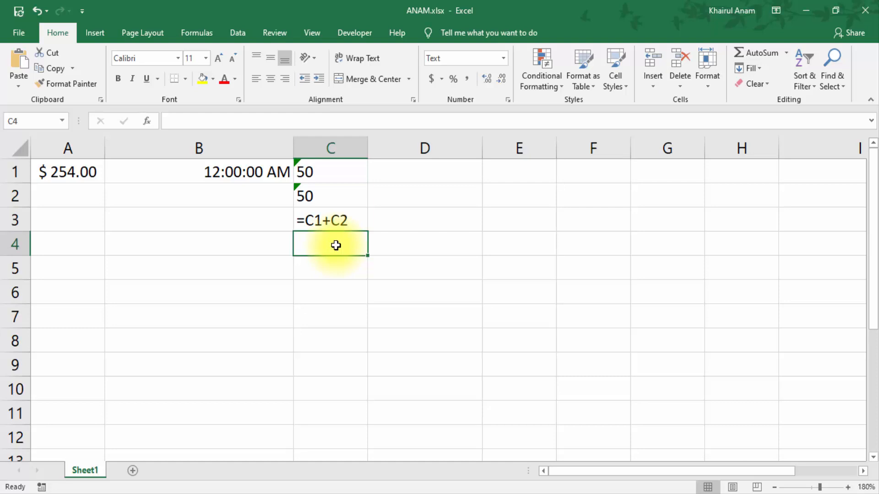
Try adding the two values in cell C4 with the formula =C1+C2.
{"action": "type", "text": "="}
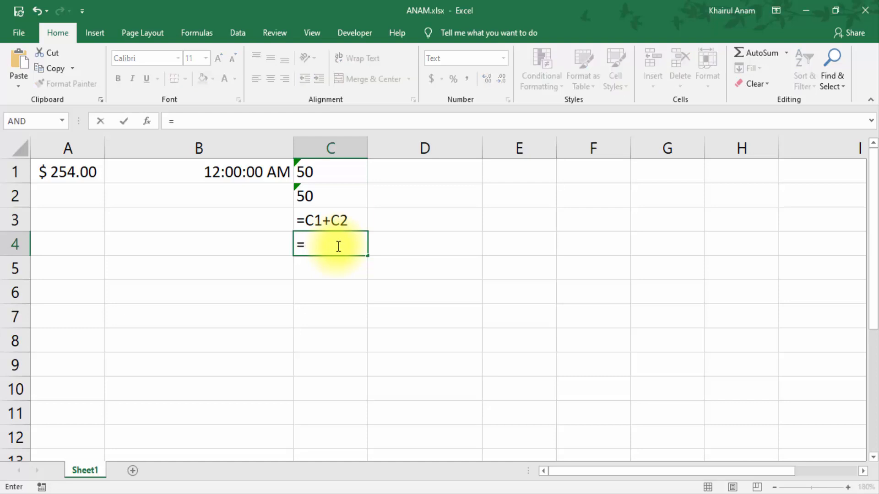
{"action": "left_click", "coordinate": [311, 172]}
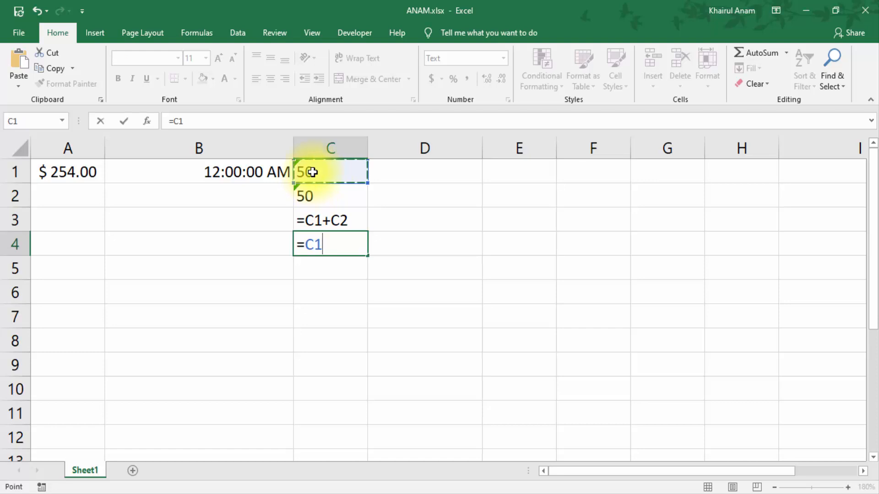
{"action": "type", "text": "+"}
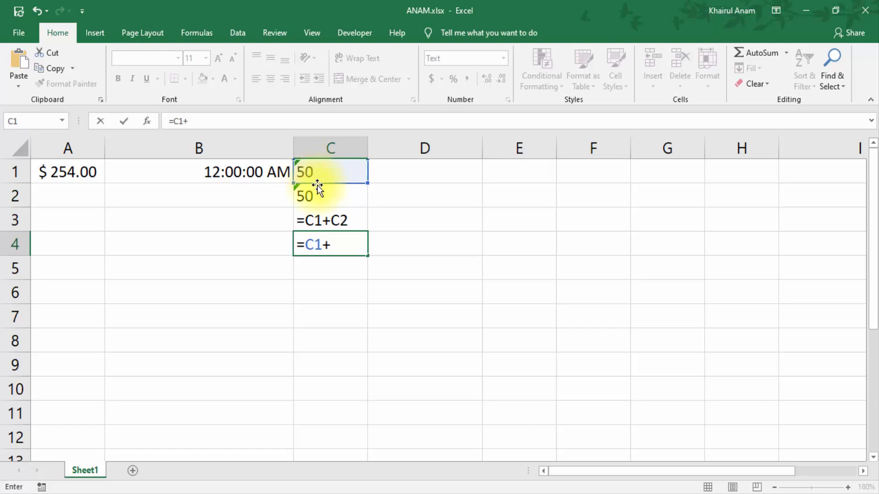
{"action": "left_click", "coordinate": [318, 198]}
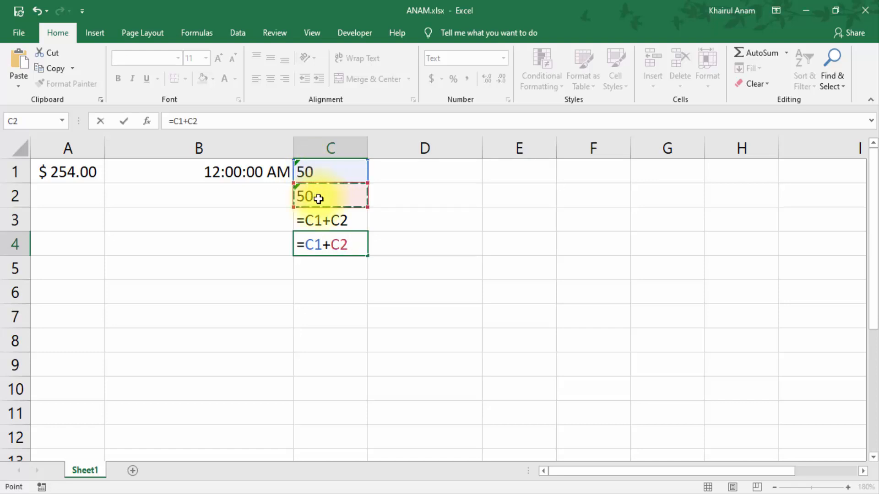
{"action": "key", "text": "Return"}
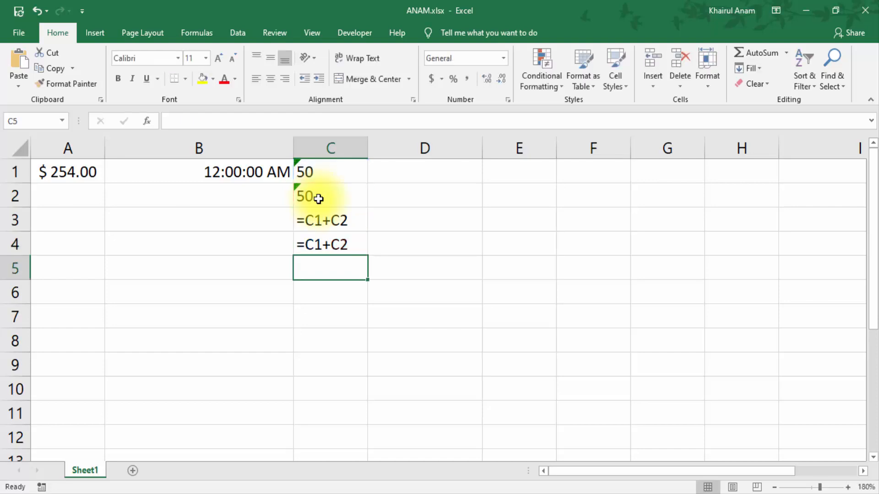
Set the number format of cell C4 to General and re-enter the formula =C1+C2.
{"action": "left_click", "coordinate": [320, 247]}
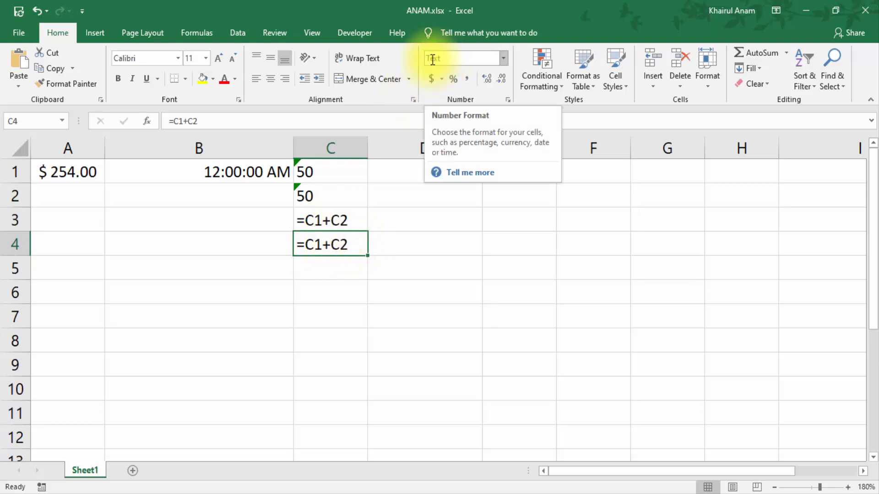
{"action": "left_click", "coordinate": [503, 58]}
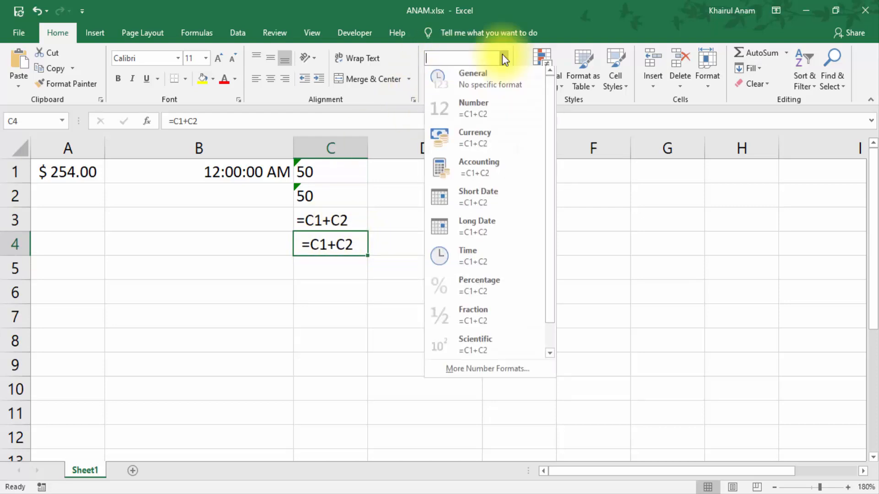
{"action": "left_click", "coordinate": [488, 87]}
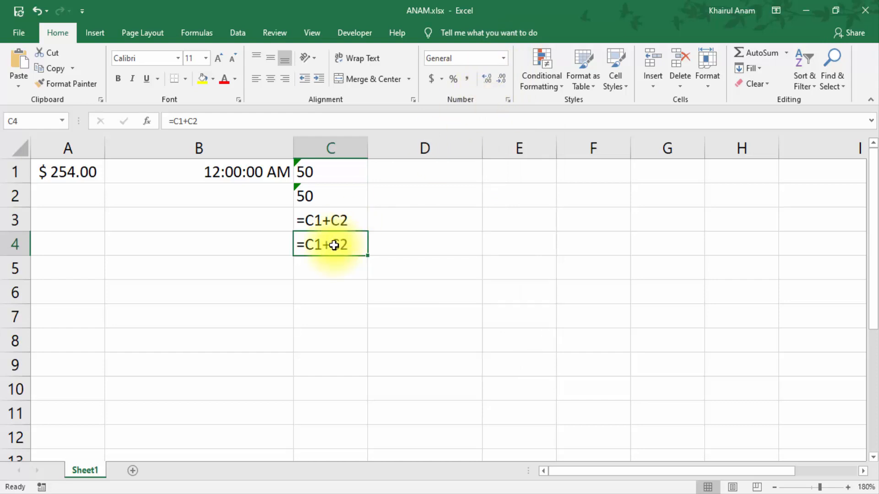
{"action": "type", "text": "="}
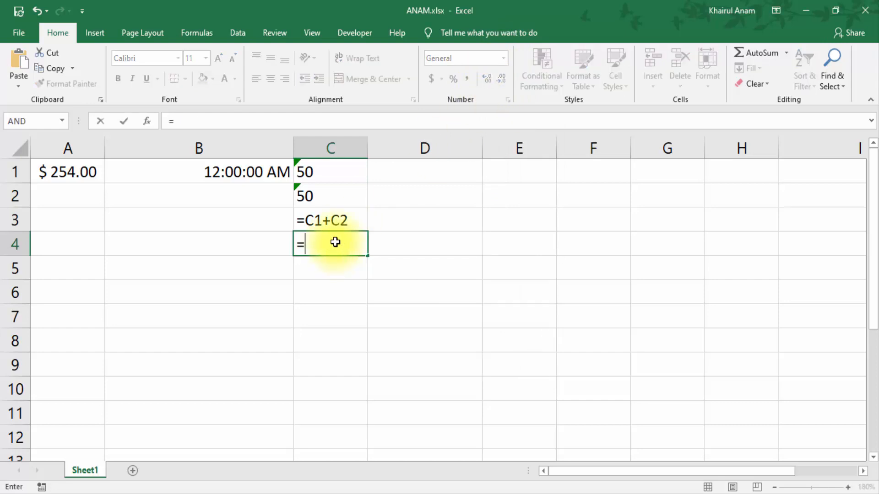
{"action": "left_click", "coordinate": [316, 170]}
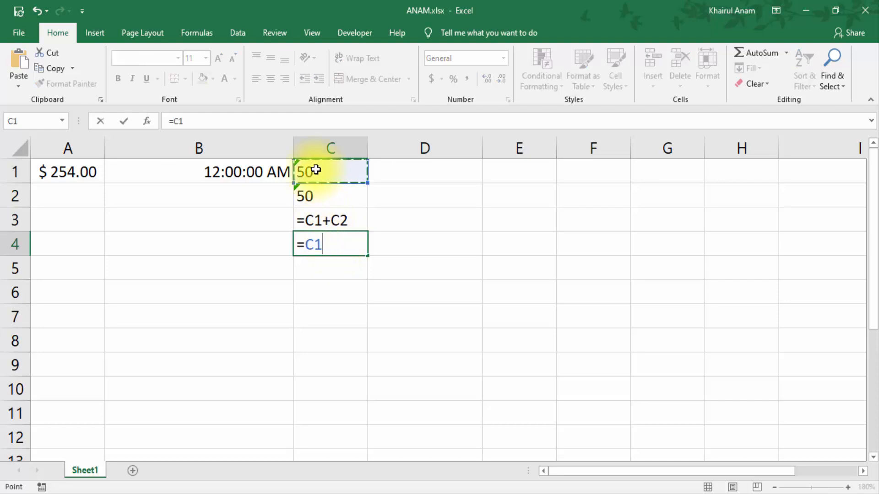
{"action": "type", "text": "+"}
{"action": "left_click", "coordinate": [323, 199]}
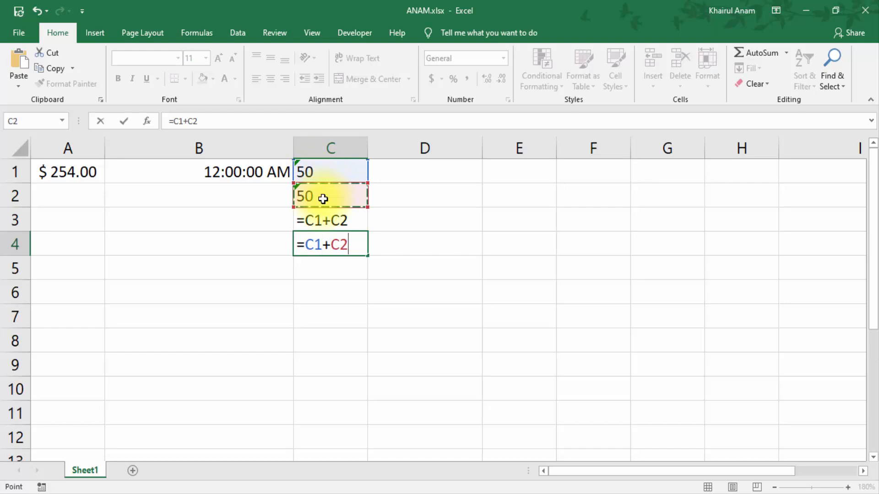
{"action": "key", "text": "Return"}
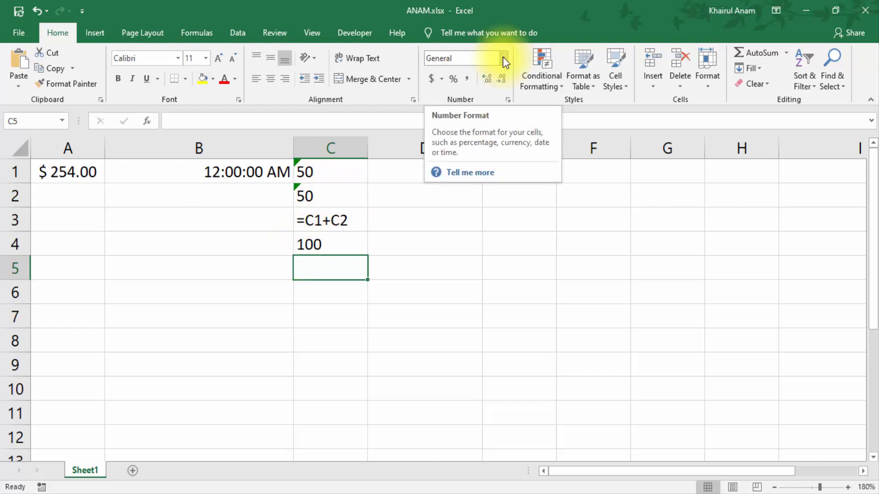
Change the Accounting currency symbol of cell A1 to Bangla (Bangladesh) with two decimal places.
{"action": "left_click", "coordinate": [57, 173]}
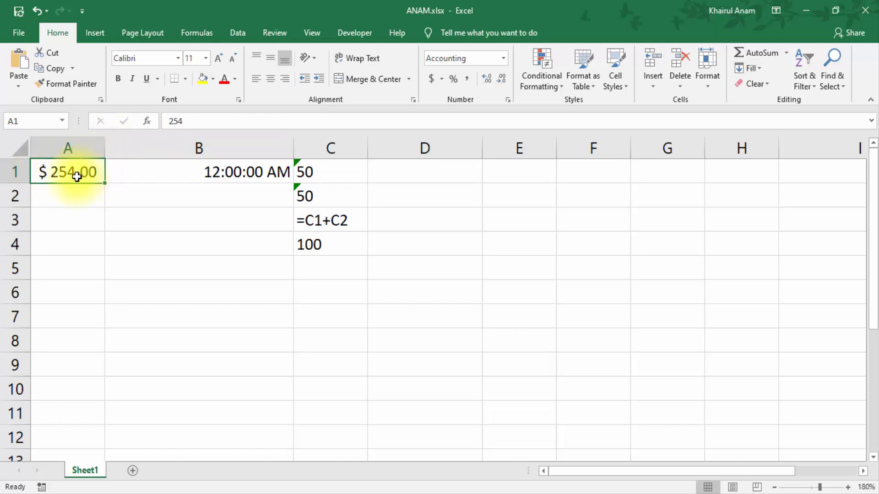
{"action": "left_click", "coordinate": [443, 79]}
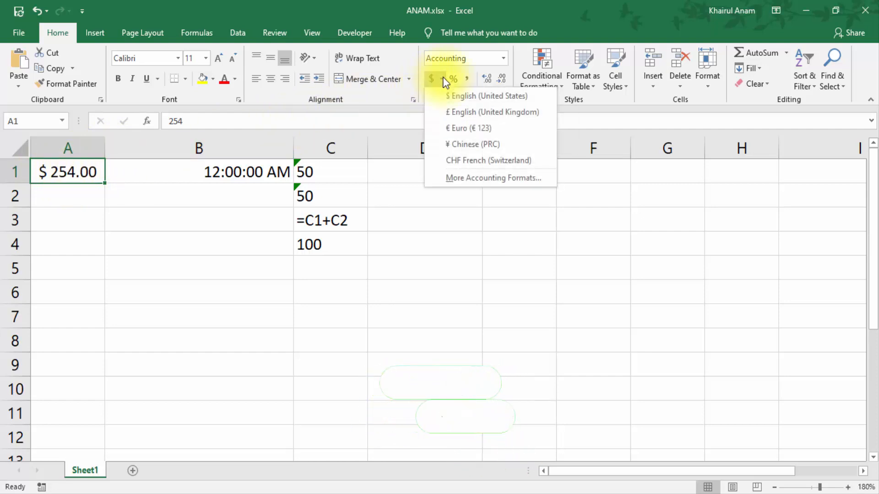
{"action": "left_click", "coordinate": [468, 179]}
{"action": "left_click", "coordinate": [704, 215]}
{"action": "left_click_drag", "start_coordinate": [704, 233], "coordinate": [718, 273]}
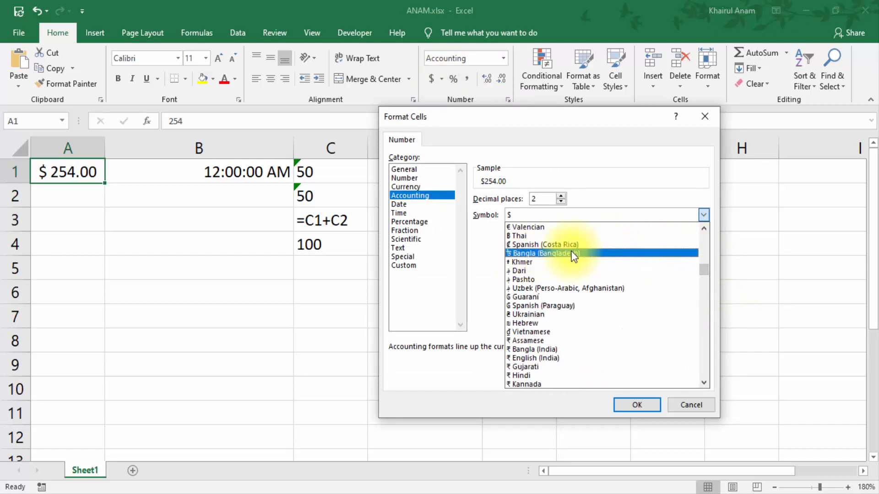
{"action": "left_click", "coordinate": [527, 255]}
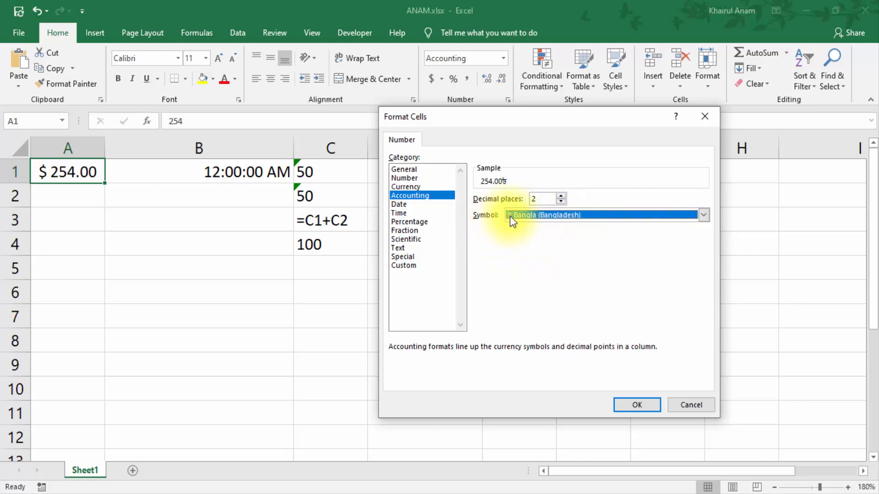
{"action": "left_click", "coordinate": [632, 405]}
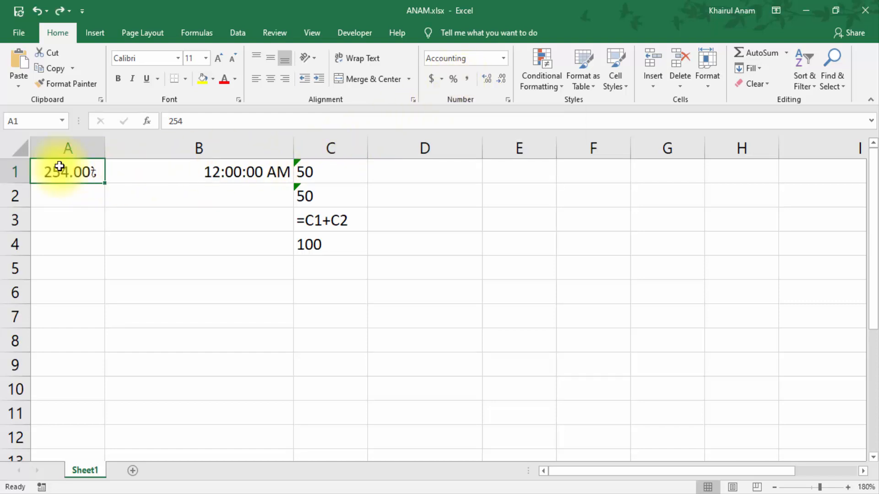
Apply Percent Style to cell A1 and replace it with Comma Style.
{"action": "left_click", "coordinate": [454, 81]}
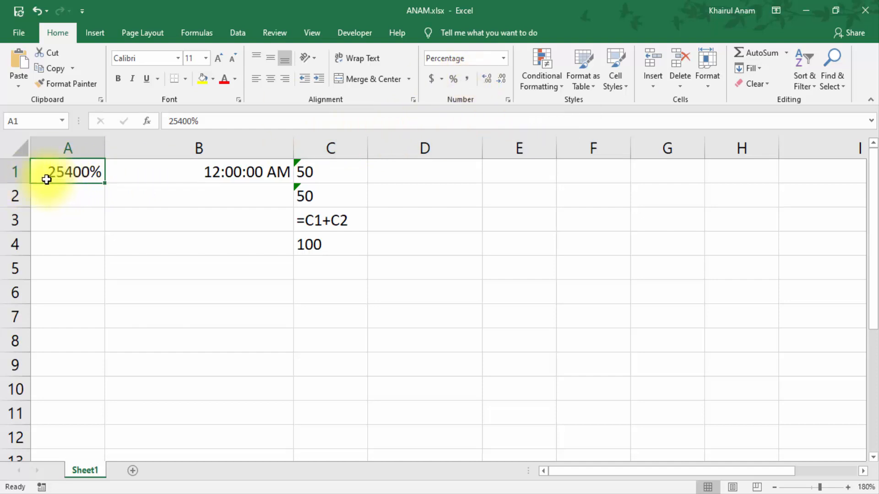
{"action": "left_click", "coordinate": [469, 78]}
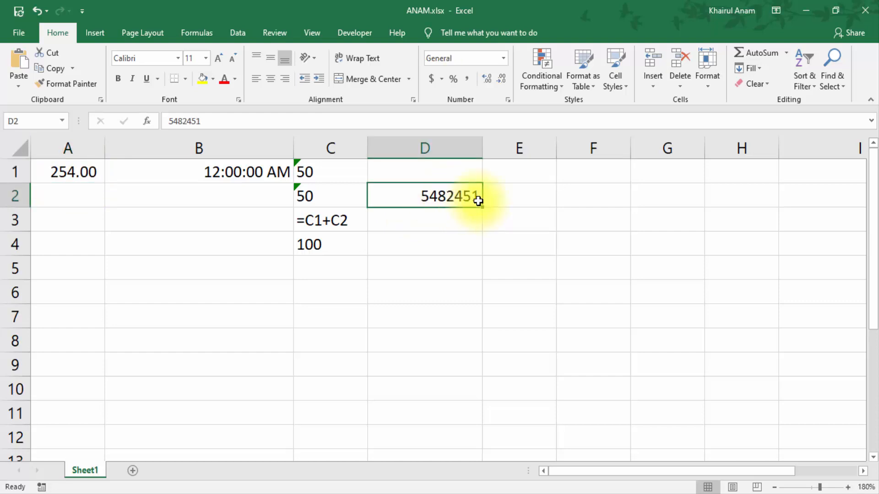
Increase the decimal places shown in cell D2 to four and reduce them to two.
{"action": "left_click", "coordinate": [486, 78]}
{"action": "left_click", "coordinate": [486, 78]}
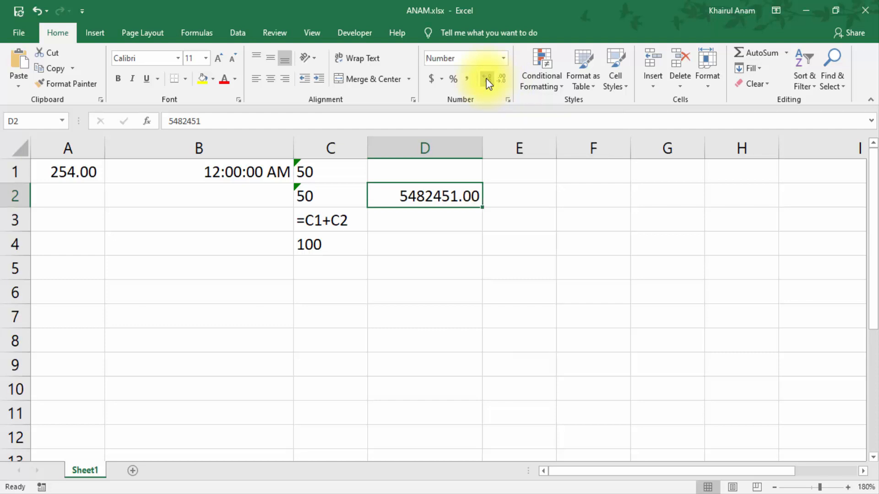
{"action": "left_click", "coordinate": [487, 78]}
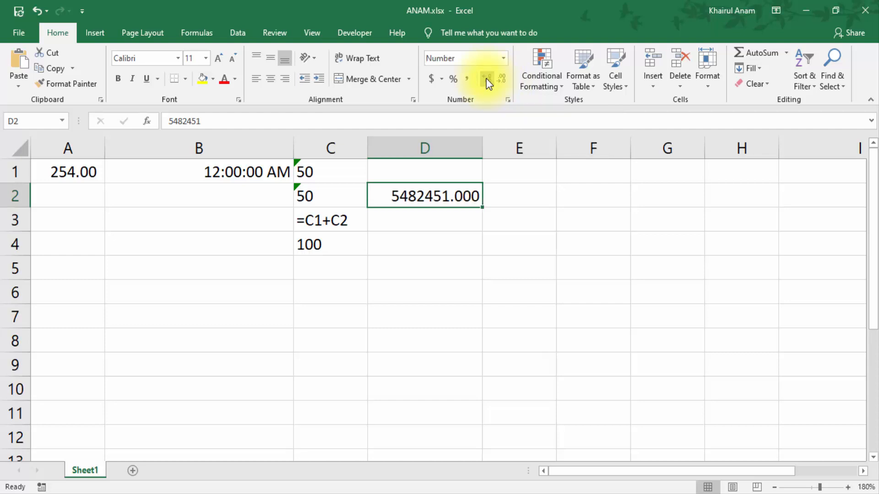
{"action": "left_click", "coordinate": [486, 78]}
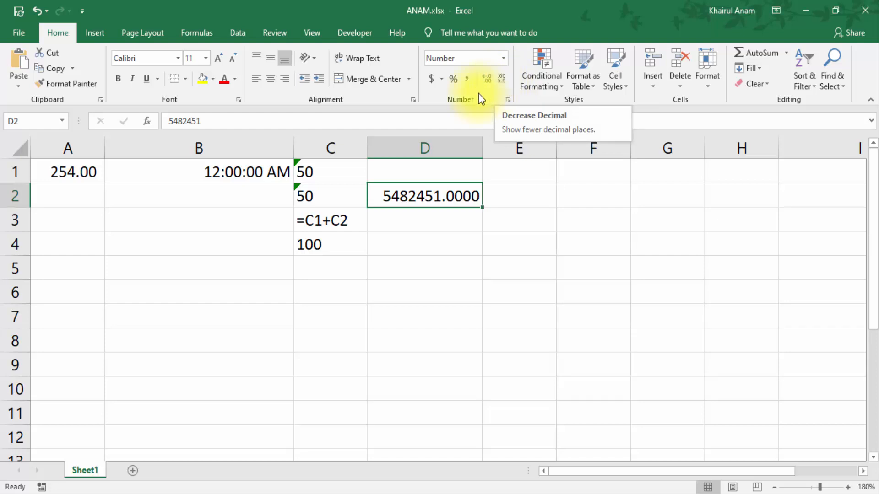
{"action": "left_click", "coordinate": [502, 78]}
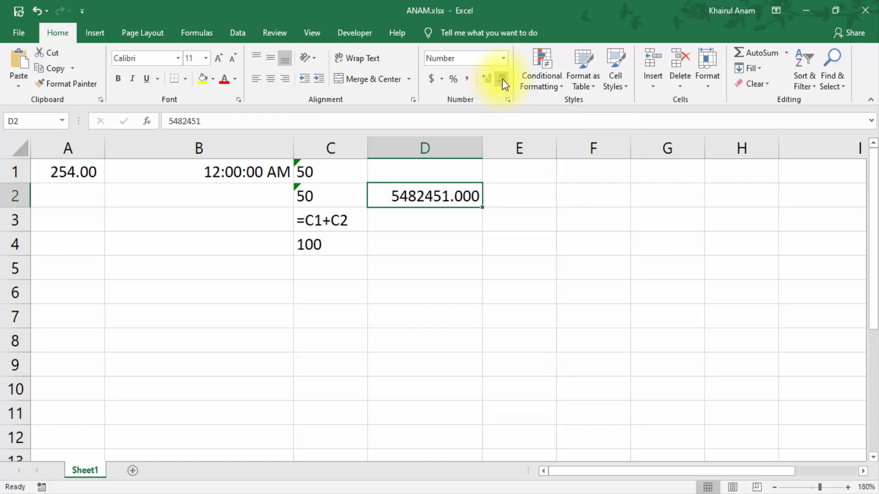
{"action": "left_click", "coordinate": [502, 79]}
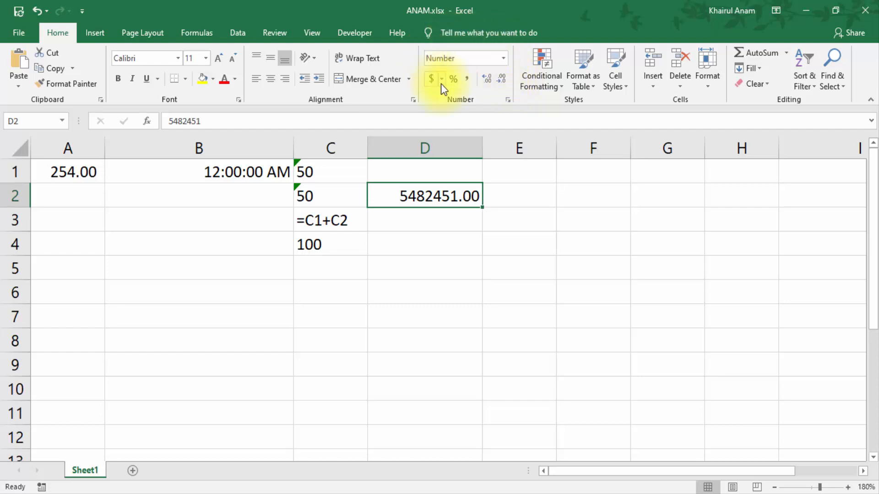
{"action": "left_click", "coordinate": [441, 225]}
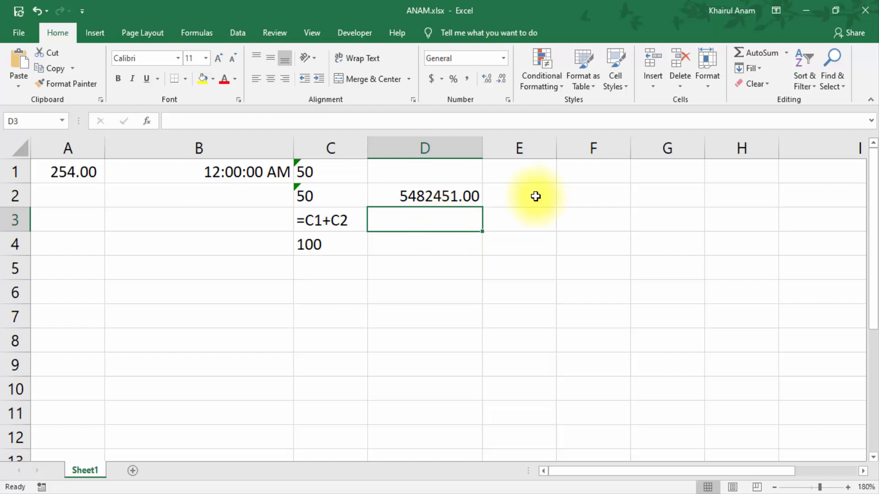
Select cells E2 to E8 and redo the undone entries 12, 10, 9, 15, 6, 35 and 10.
{"action": "left_click_drag", "start_coordinate": [536, 196], "coordinate": [527, 341]}
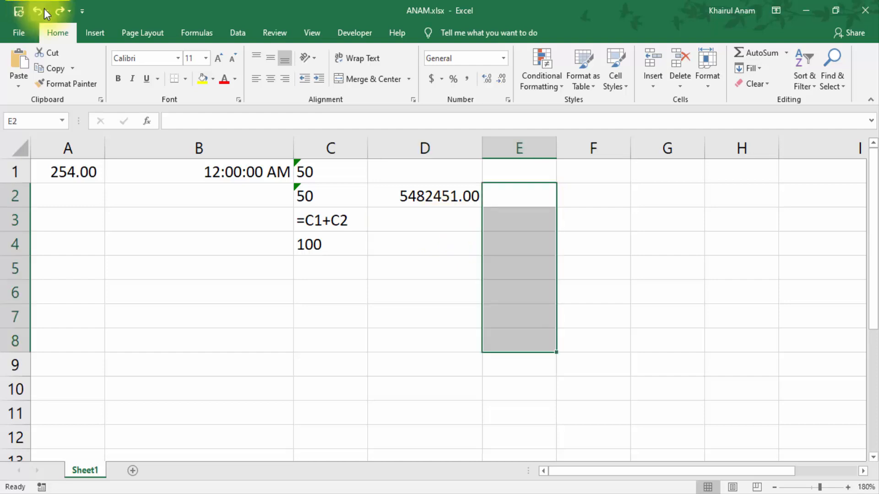
{"action": "left_click", "coordinate": [58, 11]}
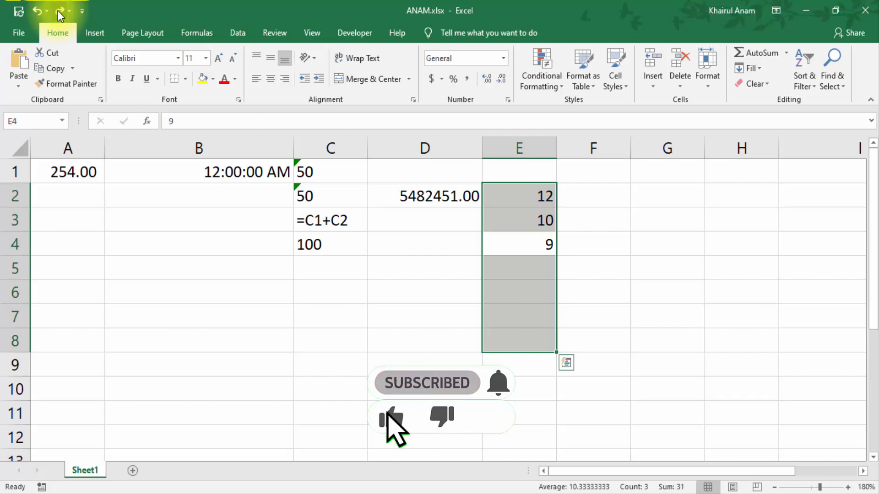
{"action": "left_click", "coordinate": [59, 11]}
{"action": "left_click", "coordinate": [59, 11]}
{"action": "left_click", "coordinate": [59, 11]}
{"action": "left_click", "coordinate": [59, 11]}
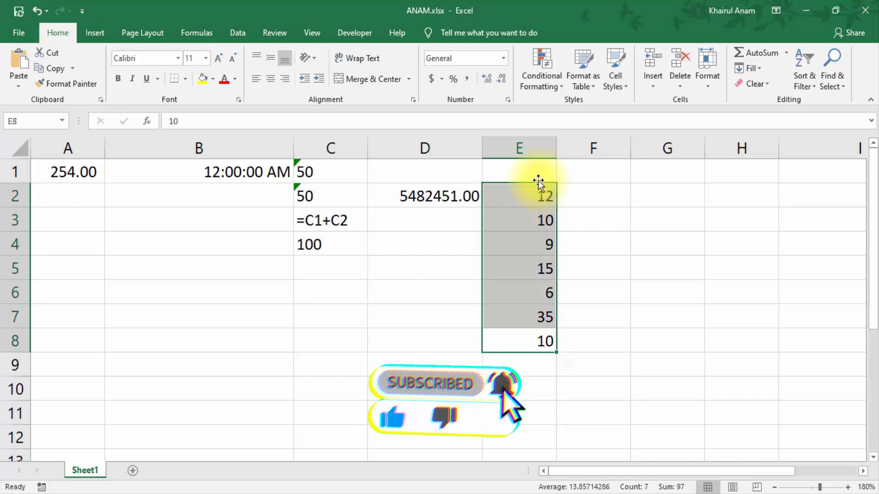
Start a Greater Than highlight rule for cells E2 to E8 with a threshold of 12.
{"action": "left_click", "coordinate": [562, 86]}
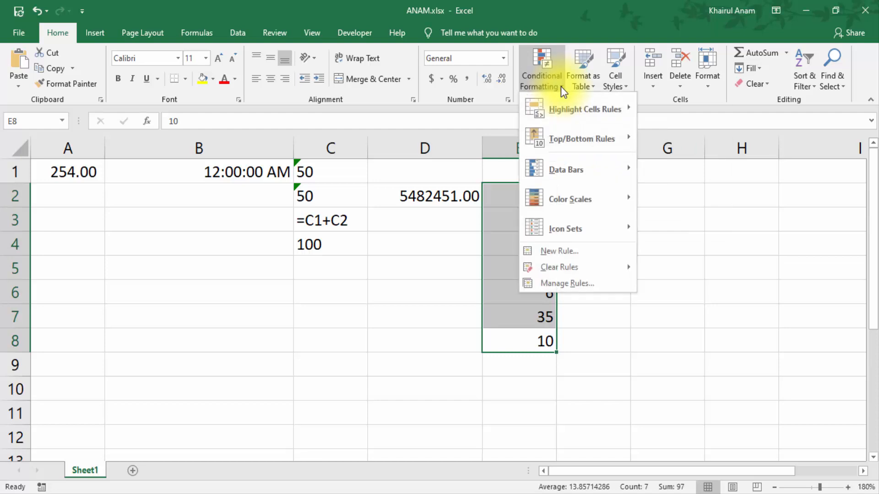
{"action": "mouse_move", "coordinate": [566, 109]}
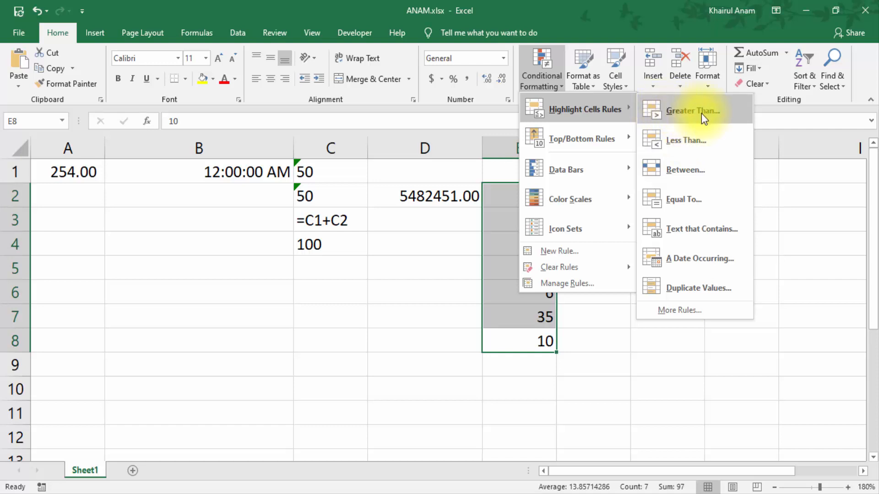
{"action": "left_click", "coordinate": [685, 114]}
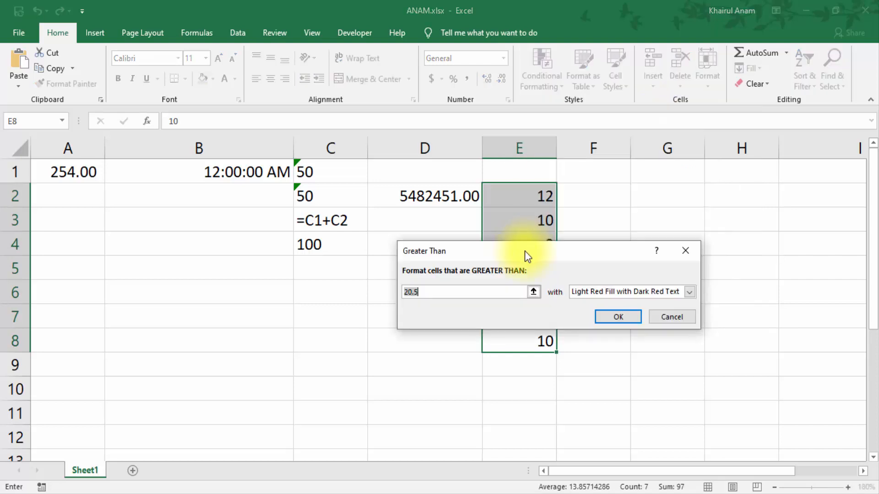
{"action": "left_click_drag", "start_coordinate": [525, 251], "coordinate": [676, 195]}
{"action": "double_click", "coordinate": [577, 238]}
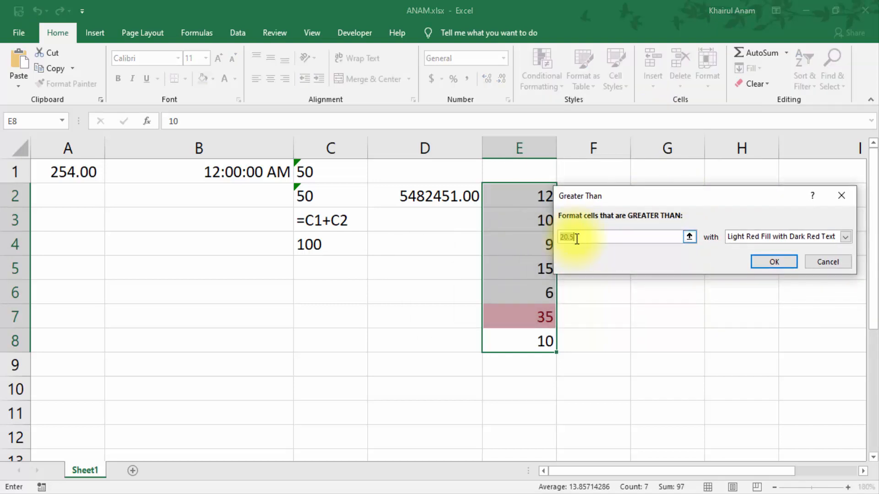
{"action": "left_click", "coordinate": [577, 239]}
{"action": "left_click_drag", "start_coordinate": [577, 238], "coordinate": [560, 237]}
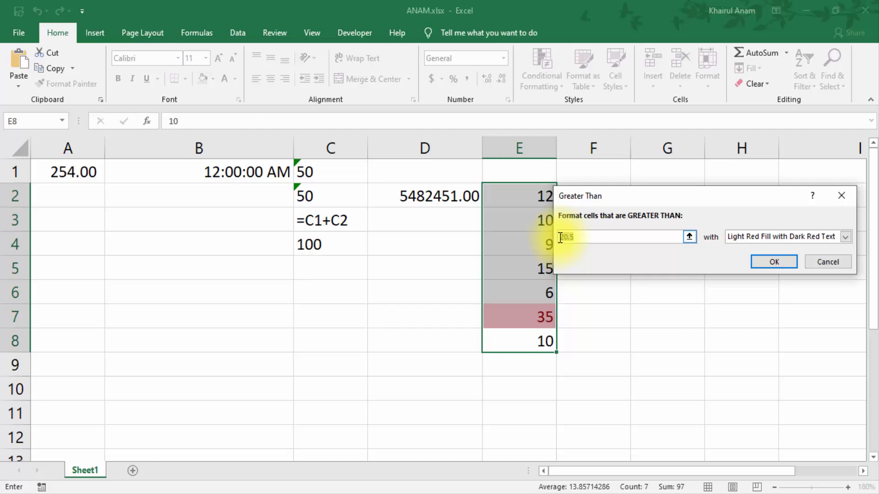
{"action": "left_click_drag", "start_coordinate": [579, 228], "coordinate": [605, 229]}
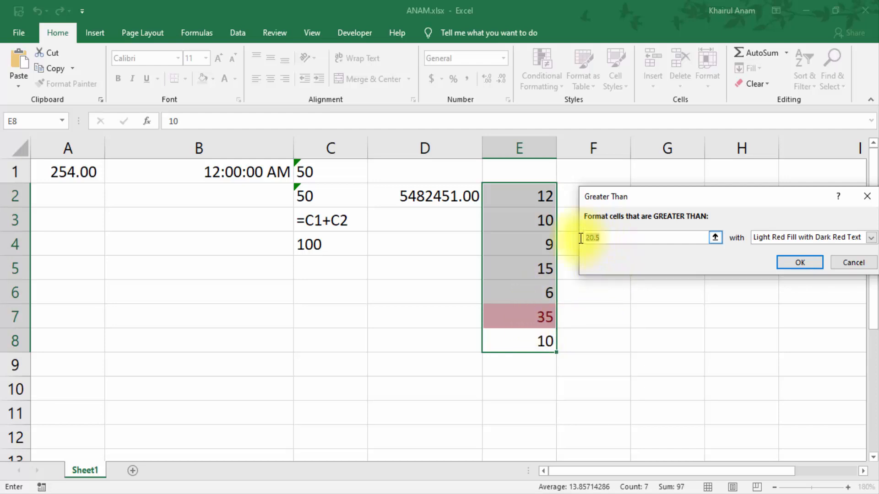
{"action": "type", "text": "12"}
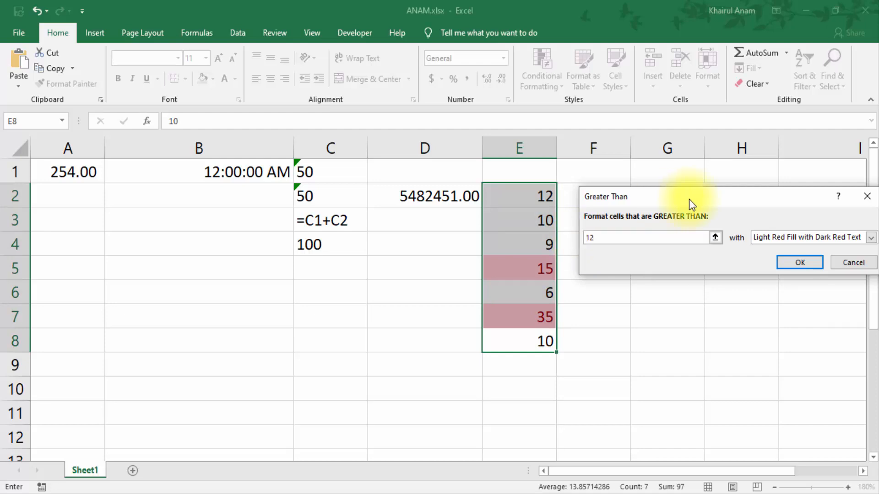
Set the Greater Than rule's format to Light Red Fill and apply it.
{"action": "left_click_drag", "start_coordinate": [689, 199], "coordinate": [622, 125]}
{"action": "scroll", "coordinate": [802, 165], "scroll_direction": "down", "scroll_amount": 3}
{"action": "left_click", "coordinate": [801, 166]}
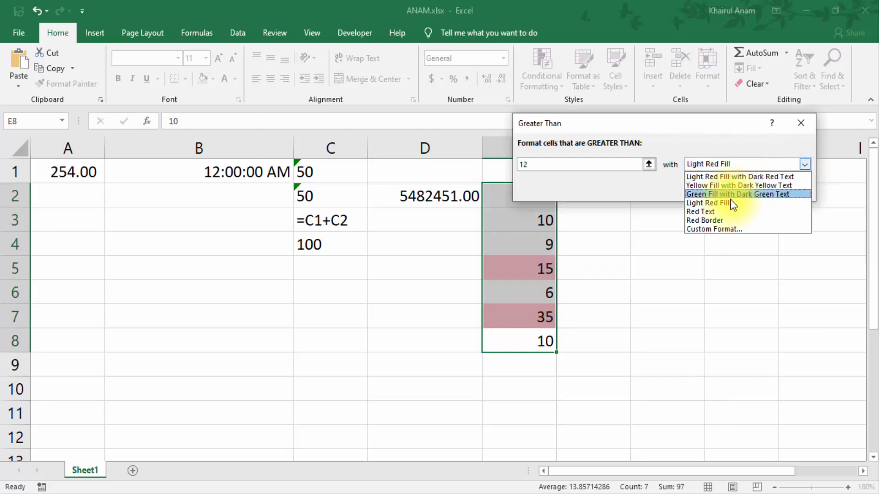
{"action": "left_click", "coordinate": [719, 202]}
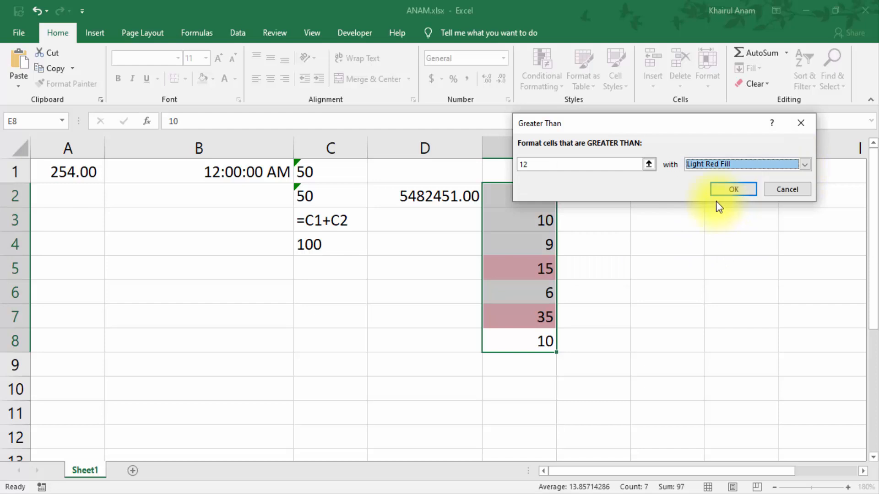
{"action": "left_click", "coordinate": [732, 188]}
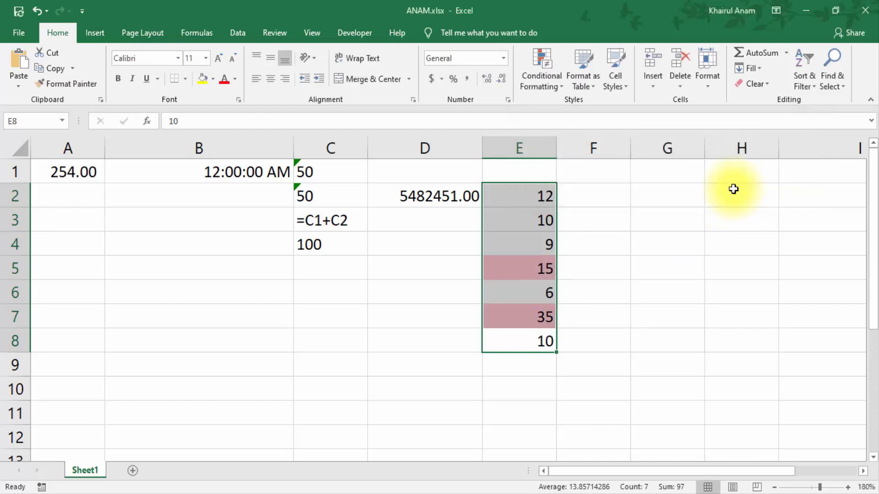
Change cell E4 to 13 and cell E5 to 10 to test the highlight rule.
{"action": "left_click", "coordinate": [536, 271]}
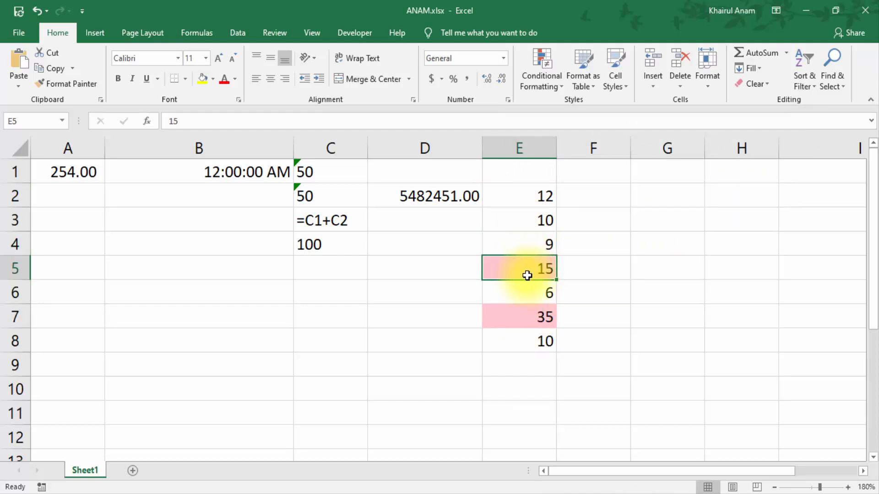
{"action": "left_click", "coordinate": [527, 245]}
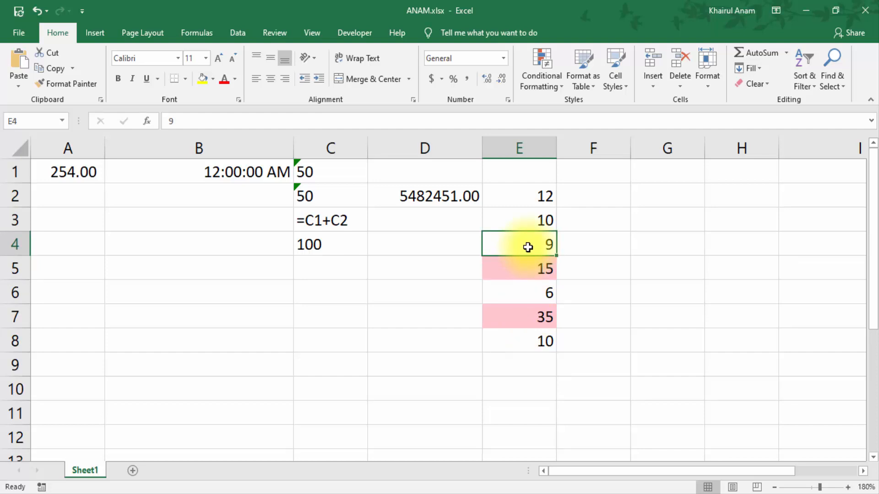
{"action": "type", "text": "13"}
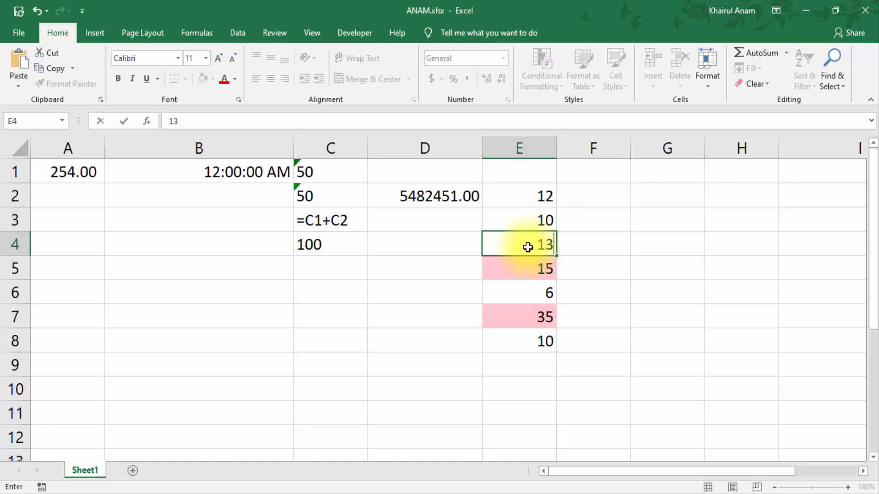
{"action": "key", "text": "Return"}
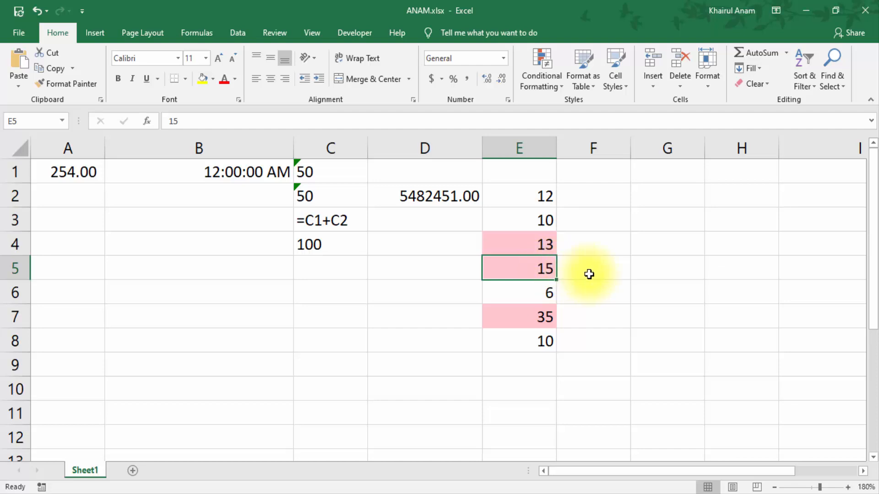
{"action": "type", "text": "10"}
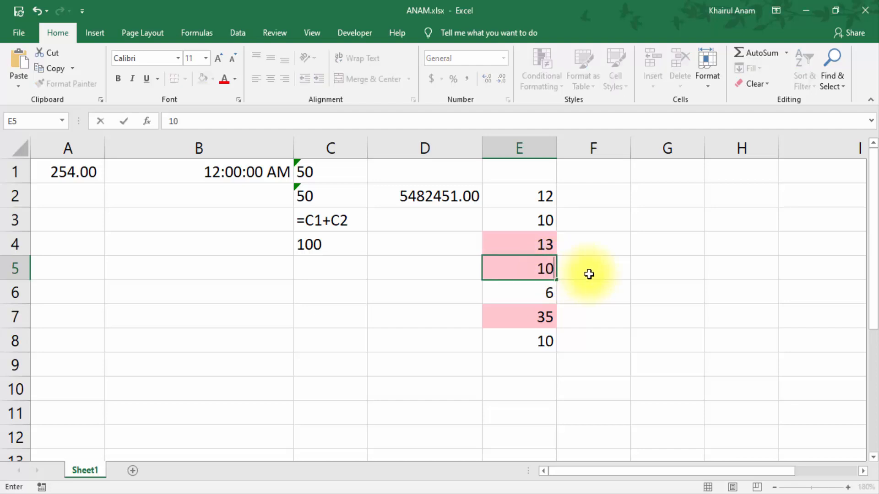
{"action": "key", "text": "Return"}
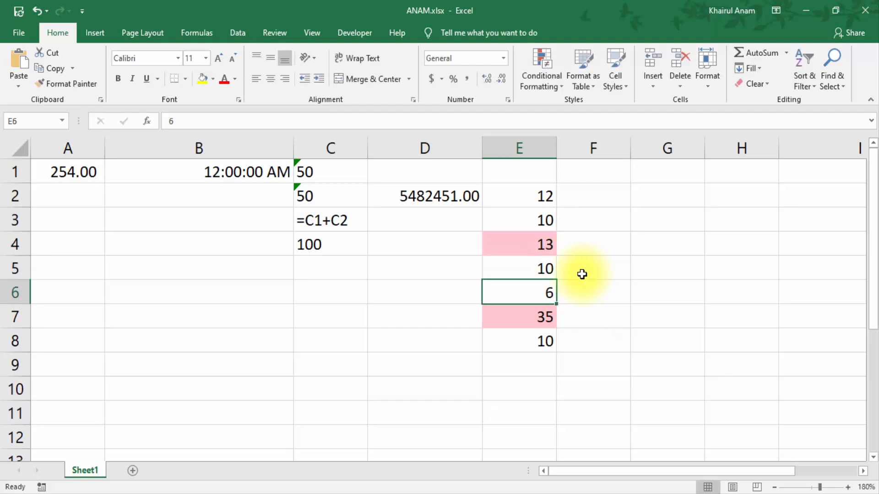
Apply a Less Than 10 highlight rule with Red Border to the empty cells F2 to F8.
{"action": "left_click", "coordinate": [619, 195]}
{"action": "left_click_drag", "start_coordinate": [620, 195], "coordinate": [620, 344]}
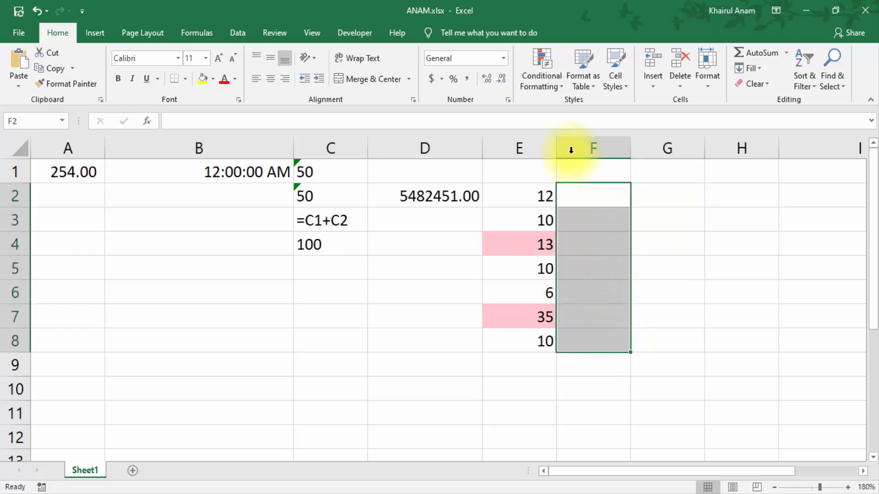
{"action": "left_click", "coordinate": [562, 87]}
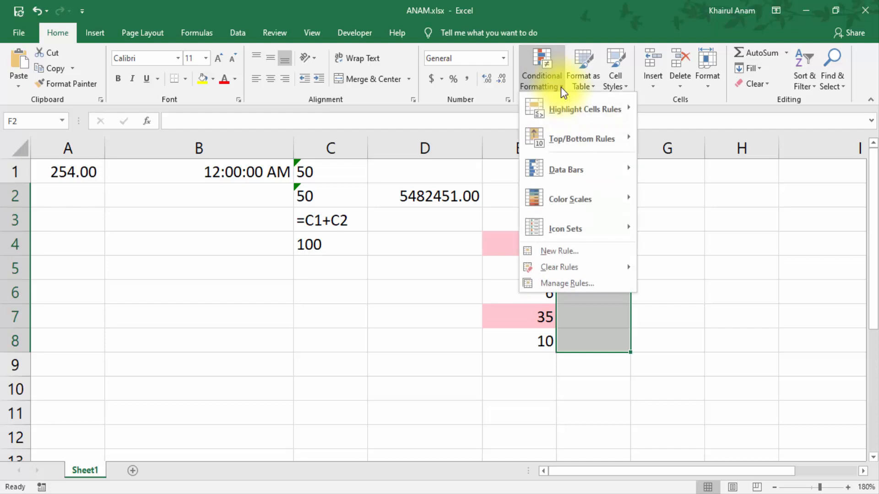
{"action": "mouse_move", "coordinate": [559, 112]}
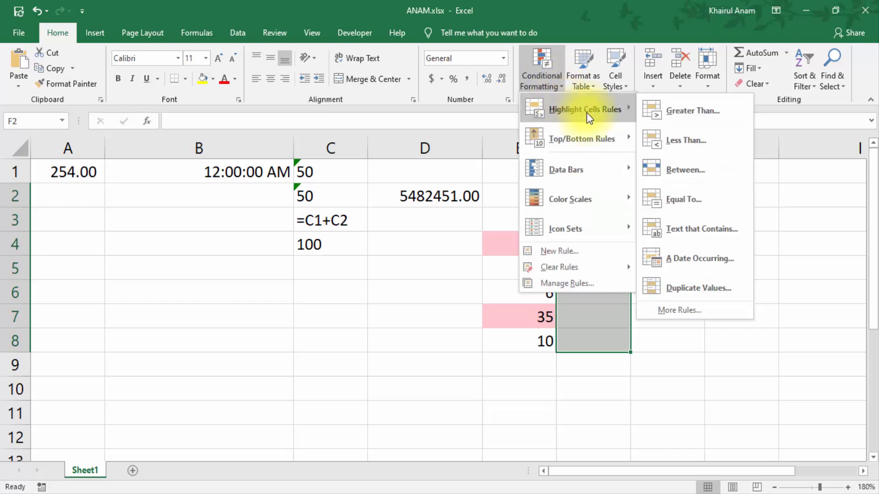
{"action": "left_click", "coordinate": [691, 142]}
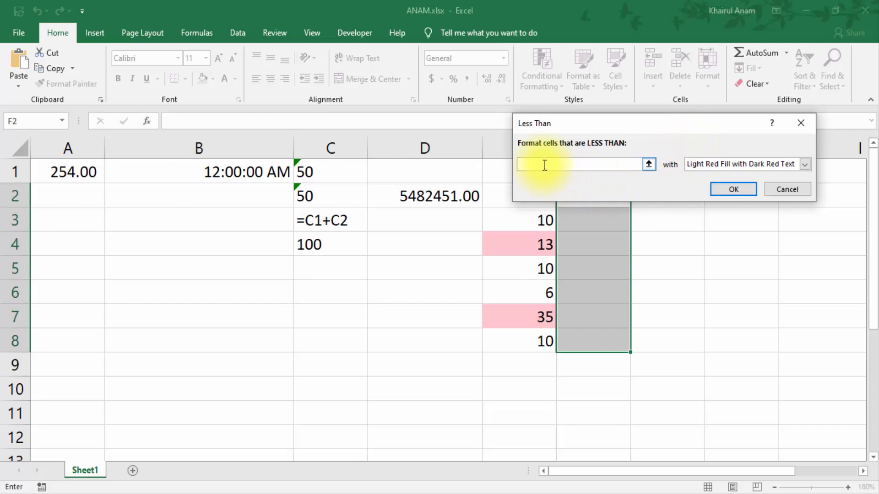
{"action": "type", "text": "10"}
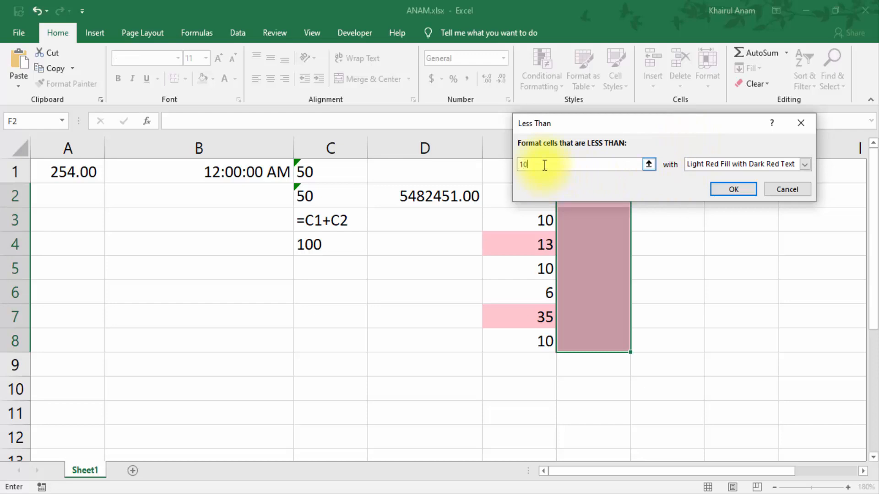
{"action": "left_click", "coordinate": [804, 165]}
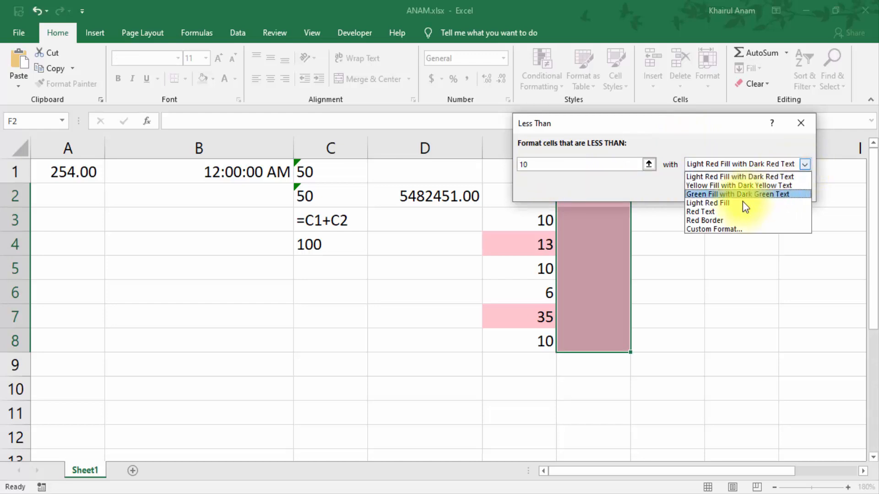
{"action": "left_click", "coordinate": [708, 222]}
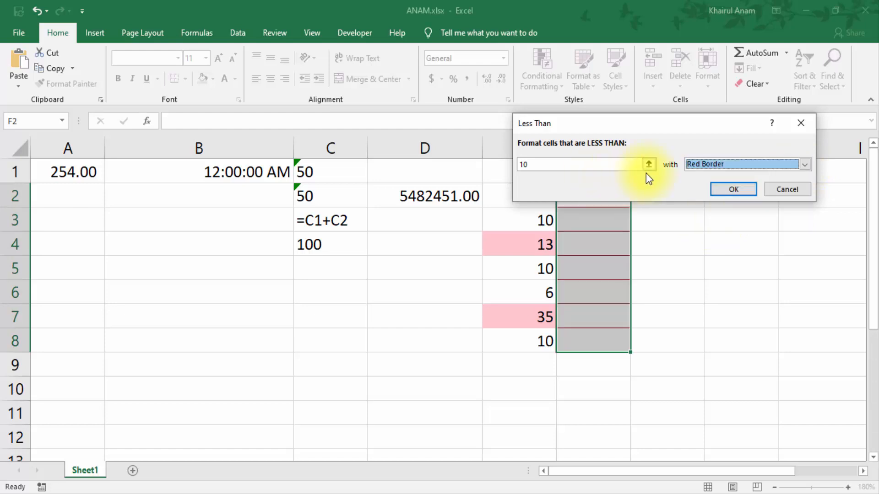
{"action": "left_click", "coordinate": [734, 189]}
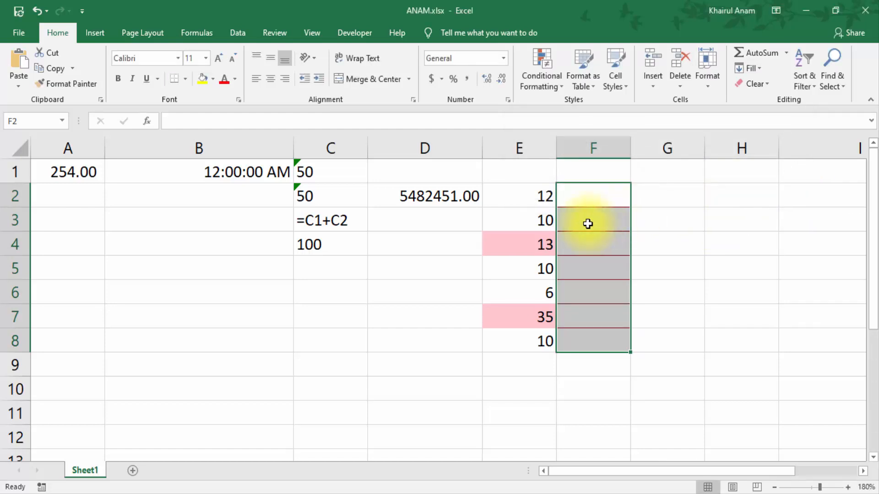
Enter 15 in cell F2 and 12 in cell F4.
{"action": "left_click", "coordinate": [586, 197]}
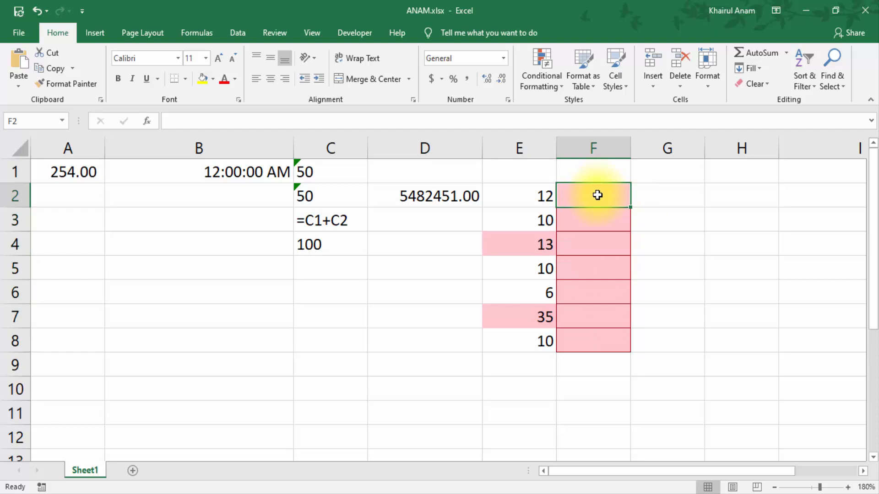
{"action": "left_click_drag", "start_coordinate": [598, 205], "coordinate": [609, 334]}
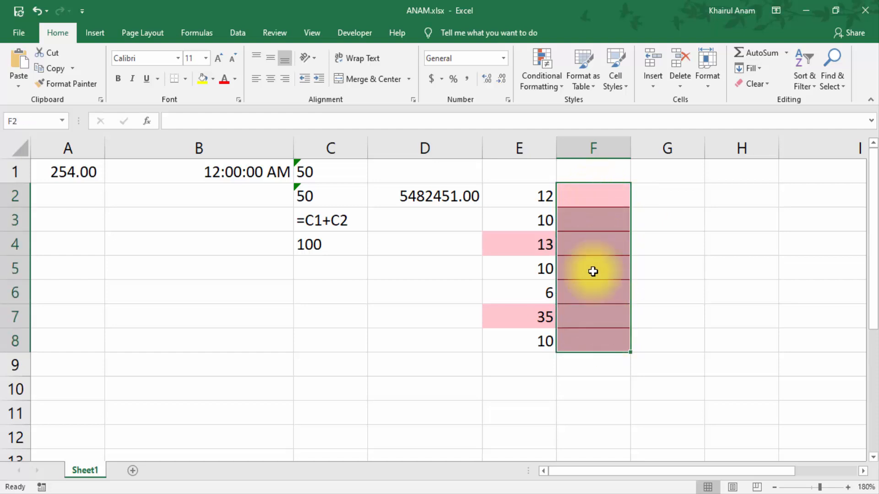
{"action": "left_click", "coordinate": [594, 197]}
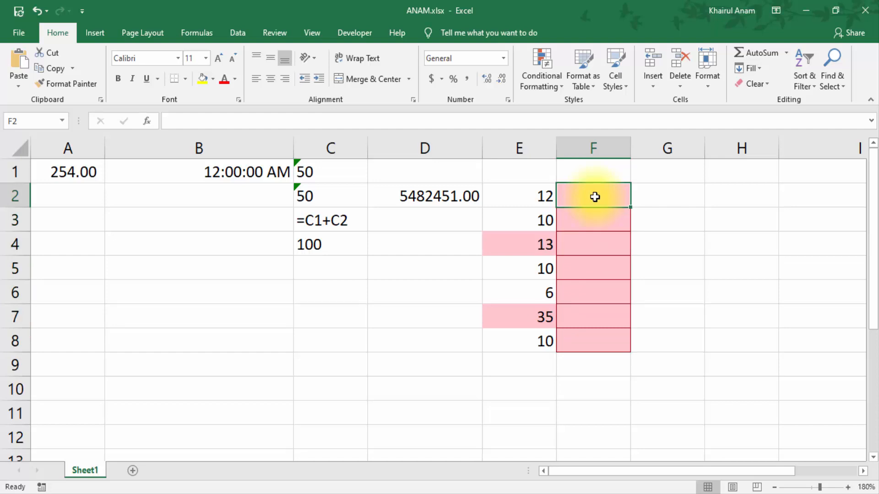
{"action": "type", "text": "15"}
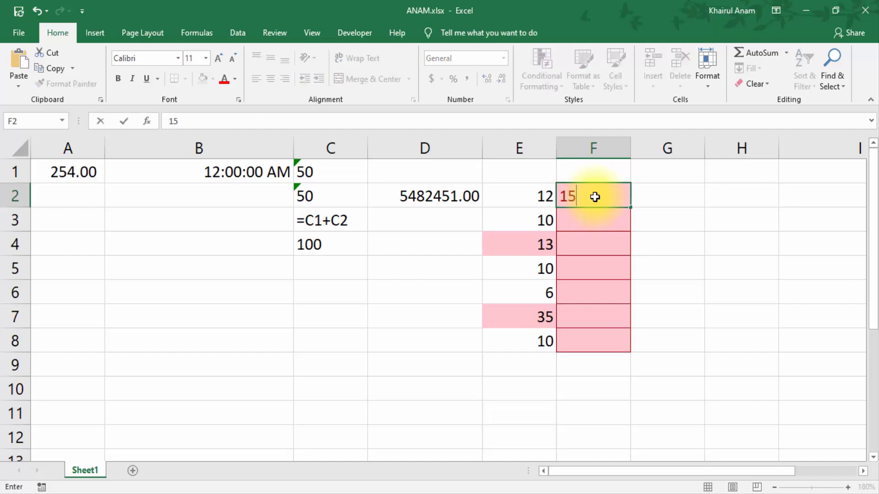
{"action": "key", "text": "Return"}
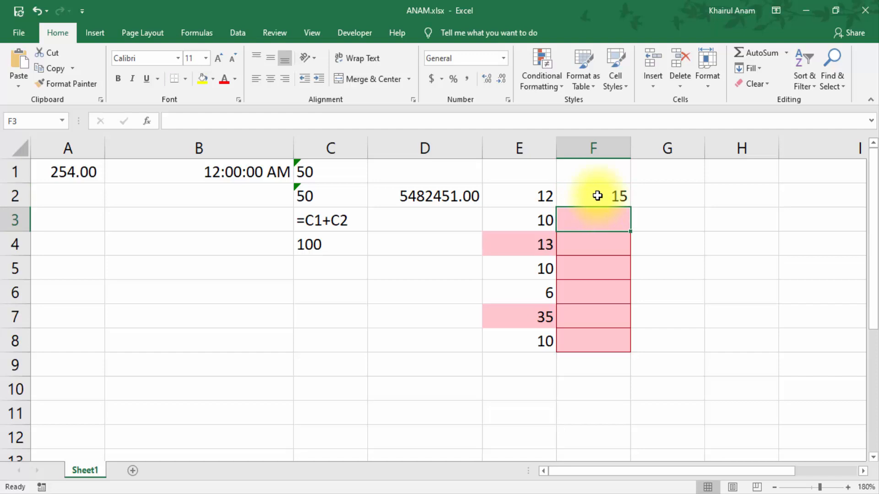
{"action": "left_click", "coordinate": [603, 243]}
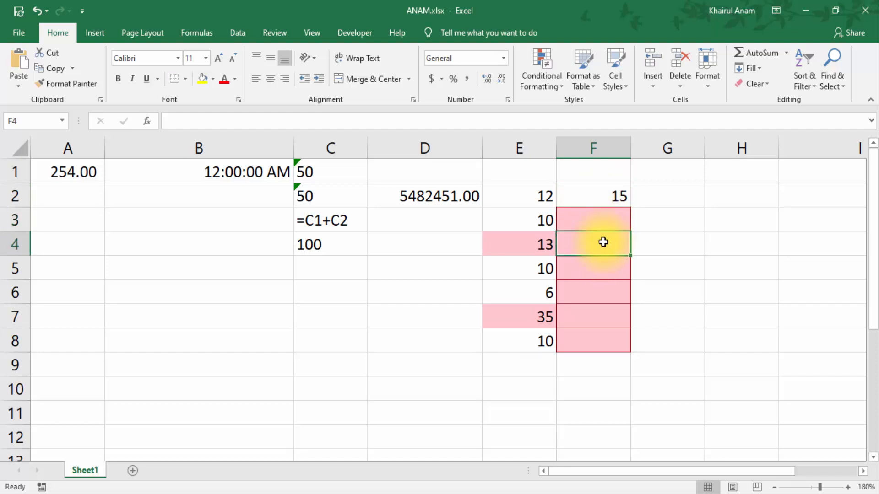
{"action": "type", "text": "12"}
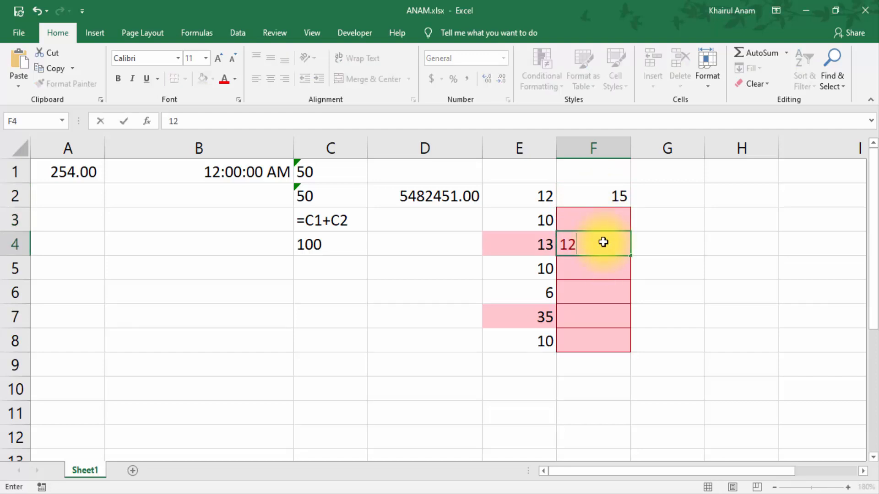
{"action": "key", "text": "Return"}
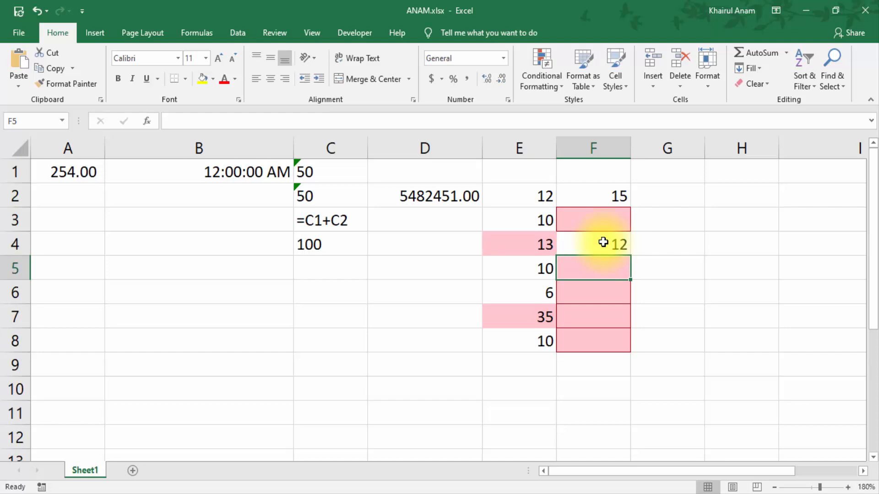
Enter 80 in cell F6, 8 in cell F7 and 10 in cell F8.
{"action": "key", "text": "Down"}
{"action": "type", "text": "80"}
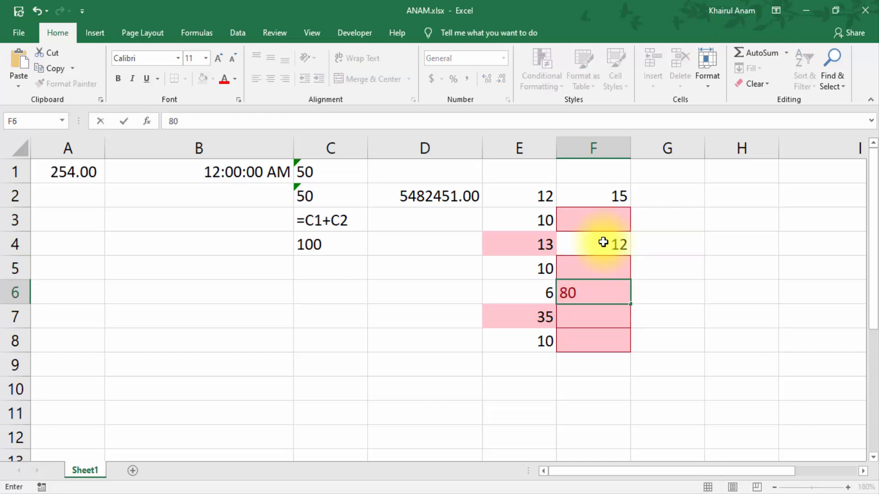
{"action": "key", "text": "Return"}
{"action": "type", "text": "1"}
{"action": "key", "text": "BackSpace"}
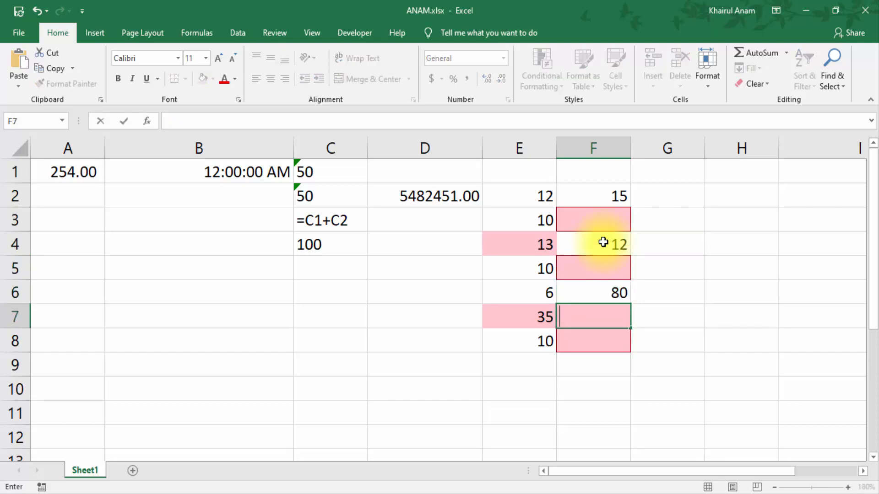
{"action": "type", "text": "8"}
{"action": "key", "text": "Return"}
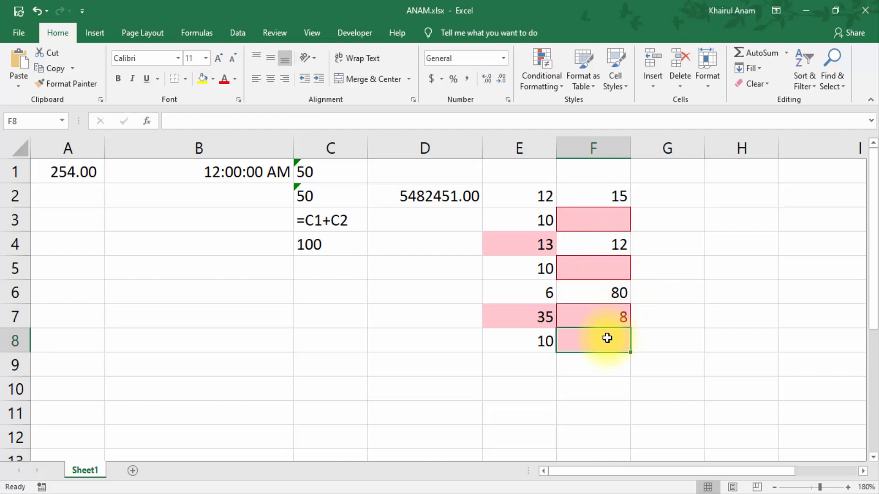
{"action": "type", "text": "10"}
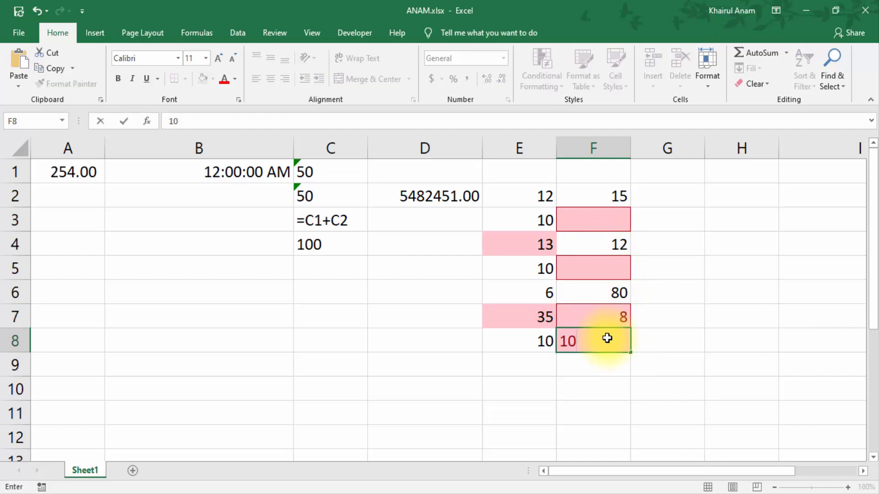
{"action": "key", "text": "Return"}
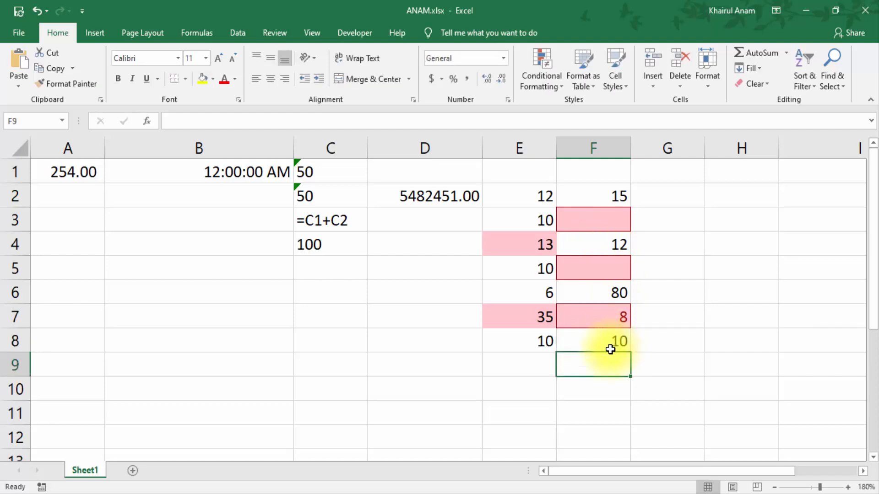
{"action": "left_click", "coordinate": [605, 345]}
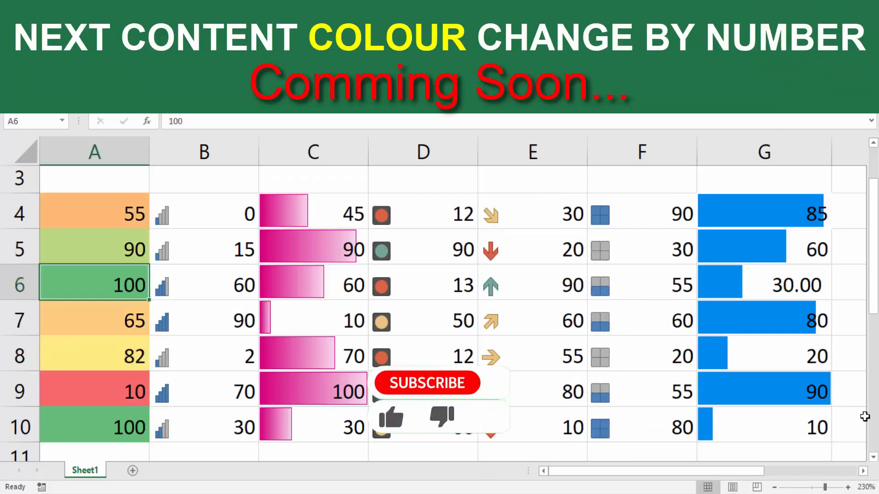
In the sheet with color scales and icon sets, set A6 to 10, B7 to 30, B6 to 50, B5 to 90 and C5 to 10.
{"action": "key", "text": "Up"}
{"action": "type", "text": "90"}
{"action": "key", "text": "Right"}
{"action": "type", "text": "10"}
{"action": "key", "text": "Right"}
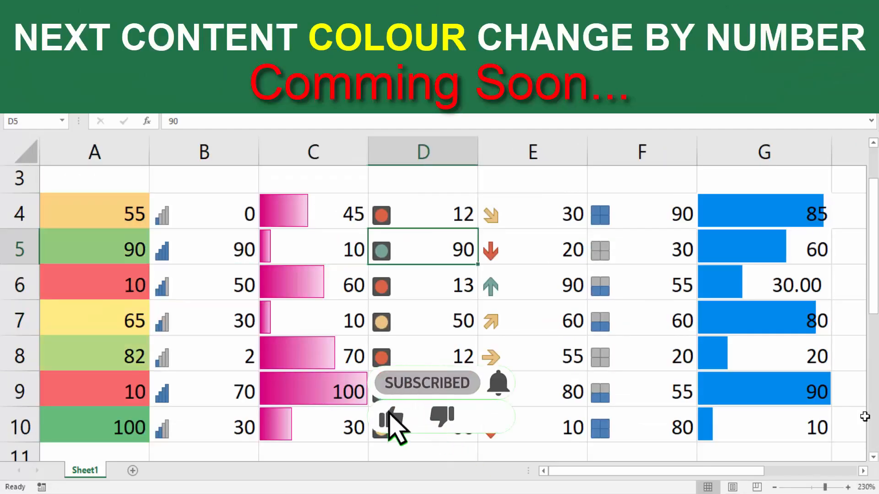
Set cell D5 to 10, D6 to 90, D7 to 100 and E7 to 10.
{"action": "type", "text": "10"}
{"action": "key", "text": "Down"}
{"action": "type", "text": "9000"}
{"action": "key", "text": "Right"}
{"action": "type", "text": "10"}
{"action": "key", "text": "Up"}
{"action": "key", "text": "Up"}
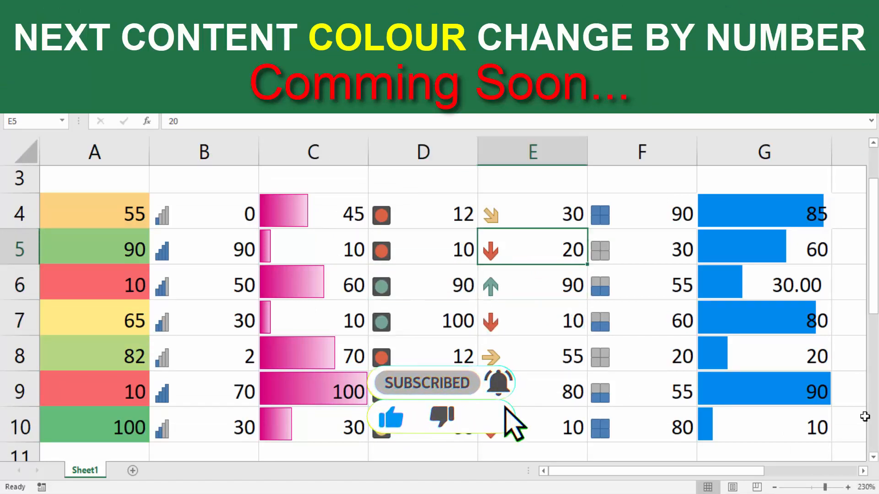